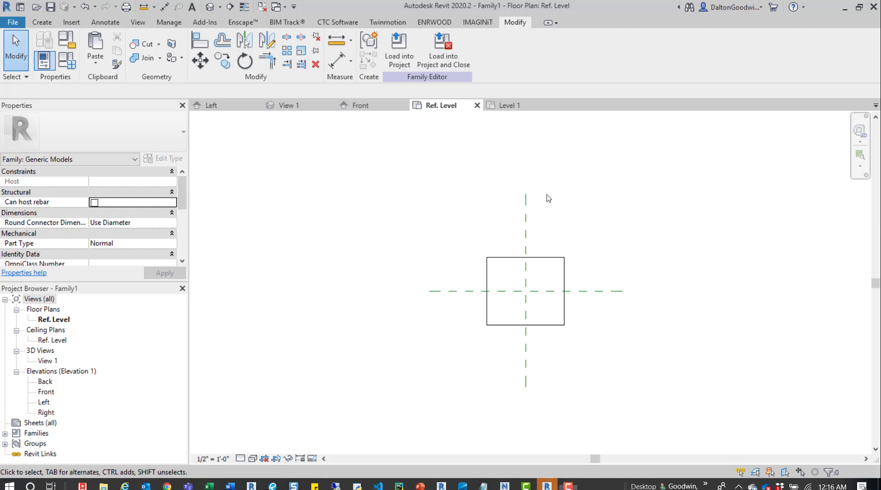
# Examine the properties of the two center reference planes and of the Generic Models family
pyautogui.moveTo(562, 173); pyautogui.dragTo(438, 220)
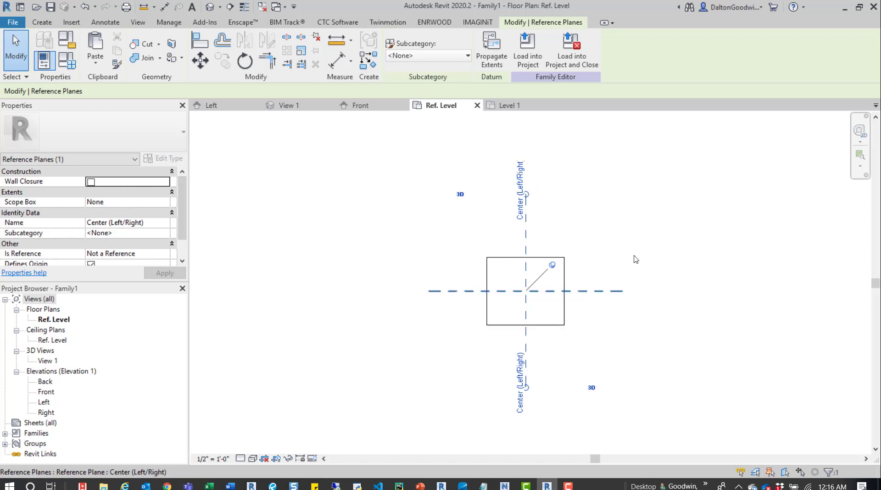
pyautogui.click(453, 291)
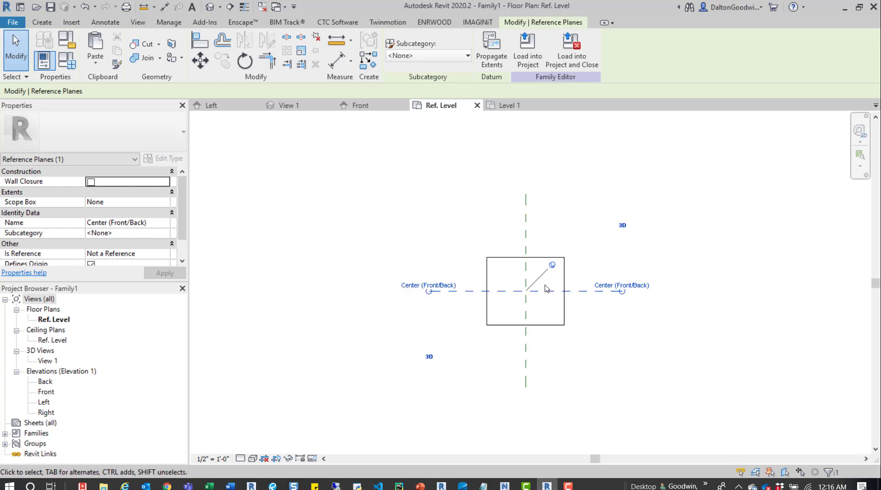
pyautogui.click(557, 186)
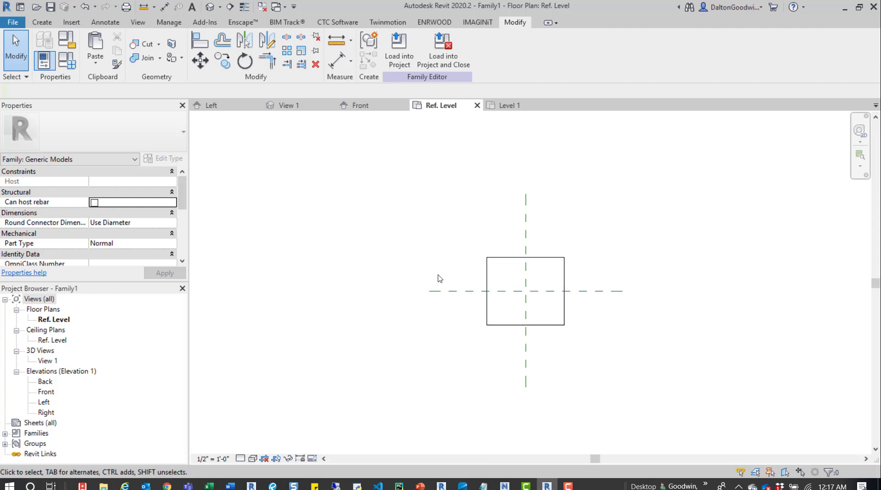
pyautogui.scroll(-3, 145, 255)
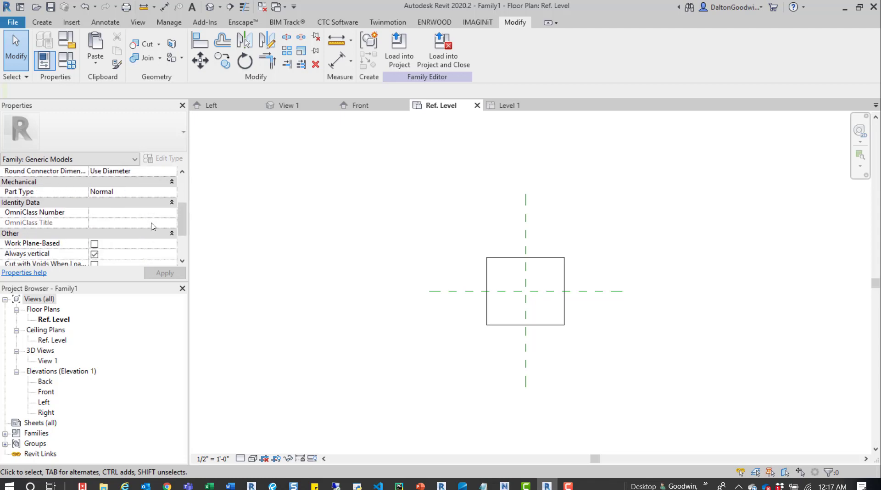
pyautogui.scroll(-1, 153, 226)
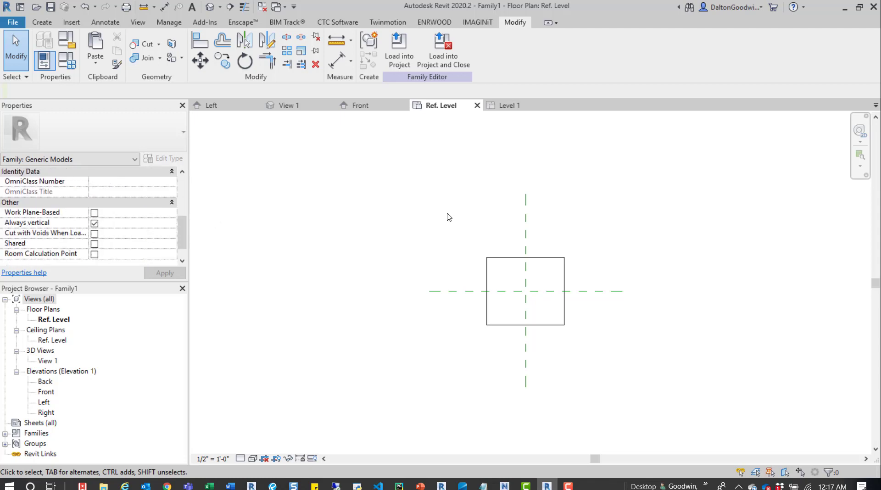
# Draw a horizontal reference plane above the box's upper edge, with Is Reference set to Weak Reference
pyautogui.press('r')
pyautogui.press('p')
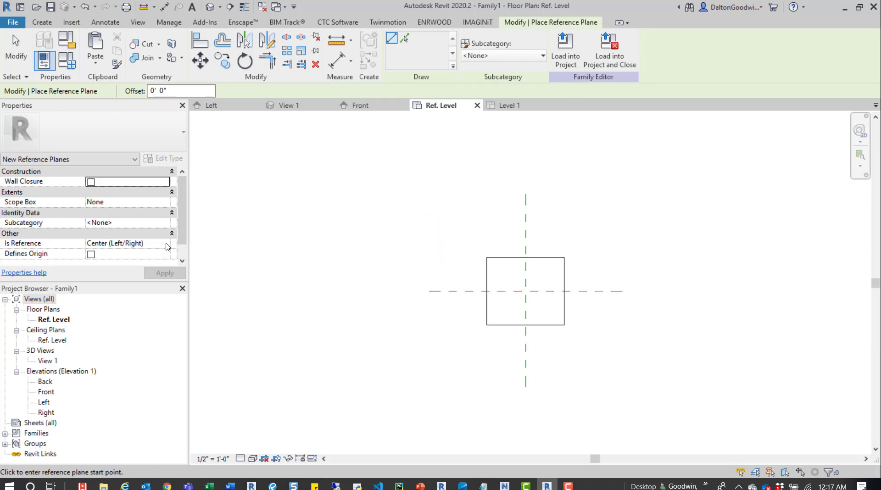
pyautogui.click(167, 246)
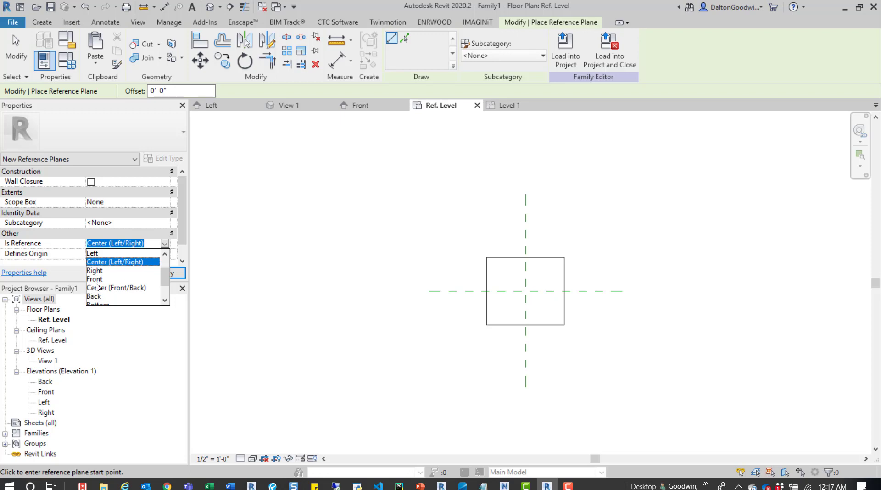
pyautogui.scroll(2, 101, 274)
pyautogui.scroll(1, 101, 274)
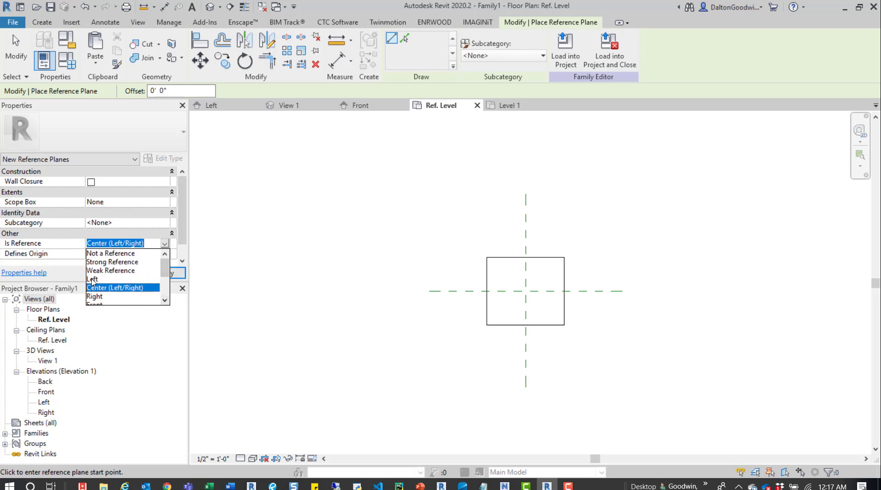
pyautogui.click(106, 271)
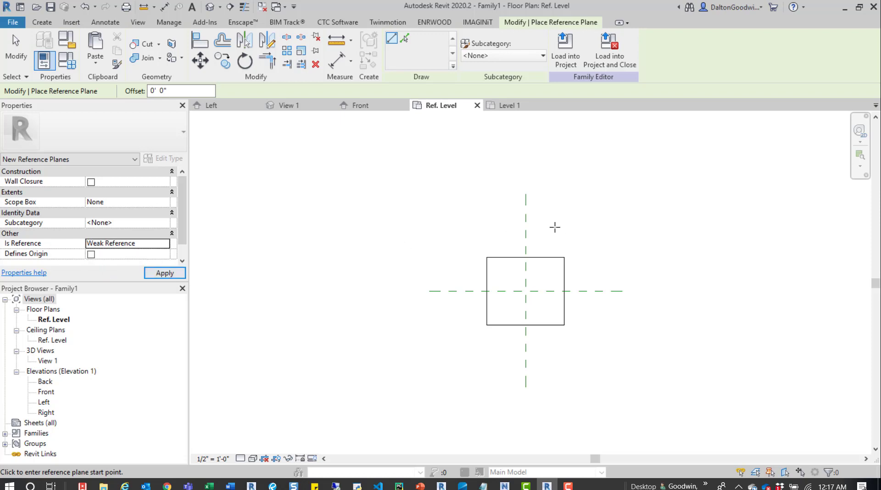
pyautogui.click(445, 231)
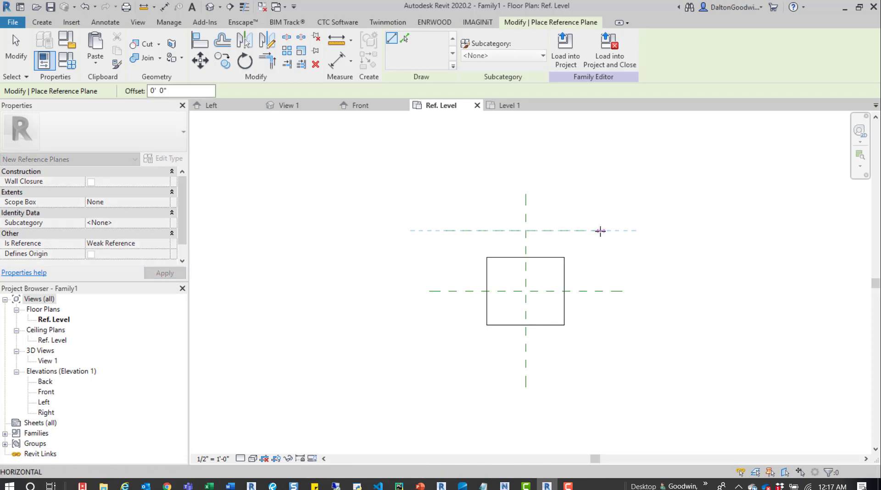
pyautogui.click(600, 230)
pyautogui.press('Escape')
pyautogui.press('Escape')
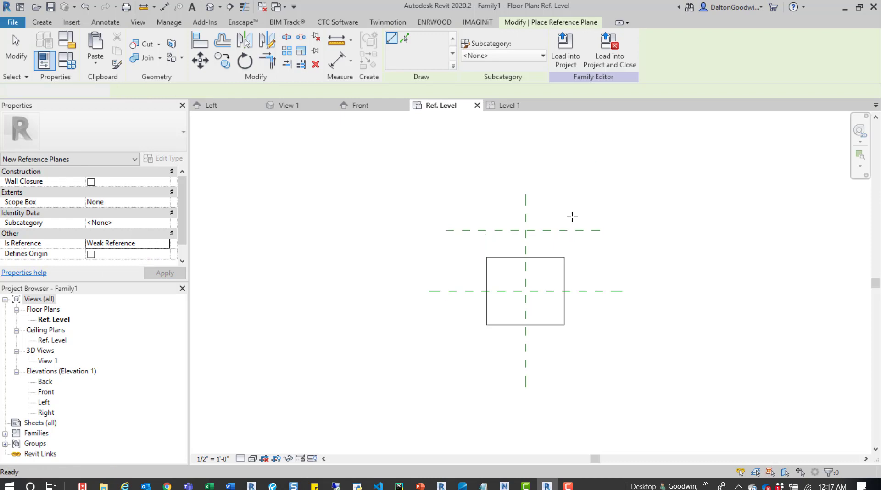
# Name the new horizontal reference plane above the box Test
pyautogui.click(569, 230)
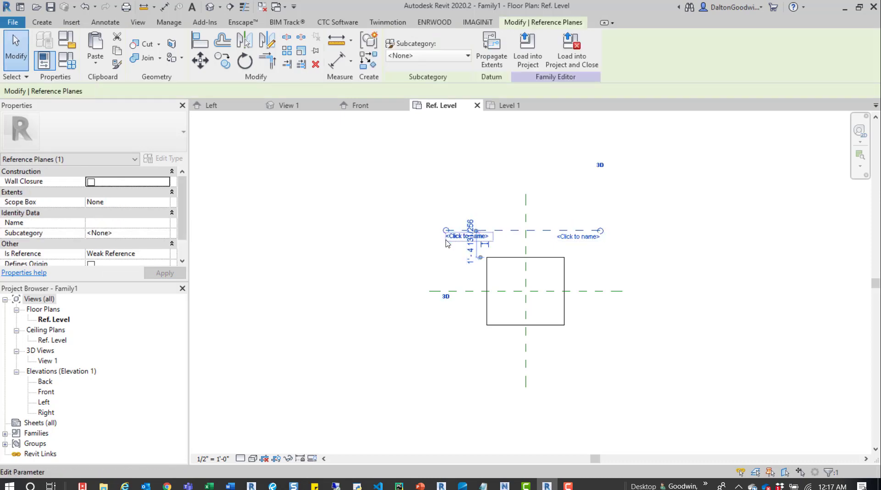
pyautogui.scroll(3, 454, 240)
pyautogui.click(462, 225)
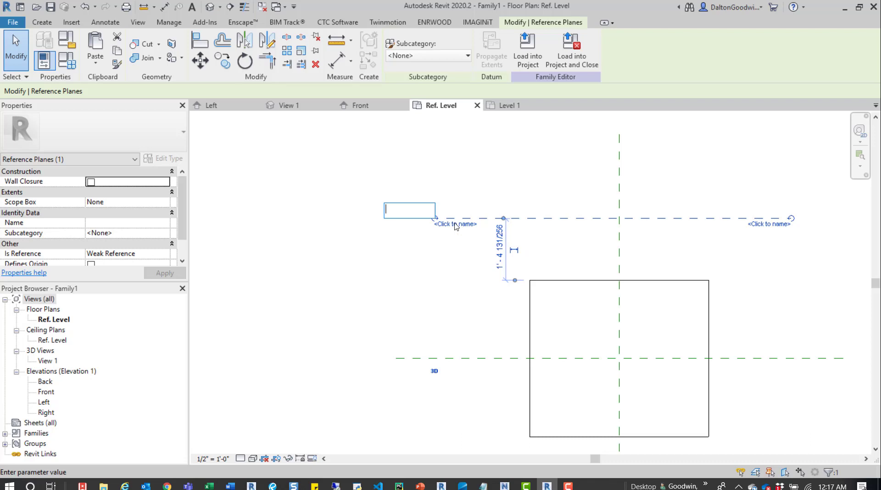
pyautogui.write('Test')
pyautogui.press('Return')
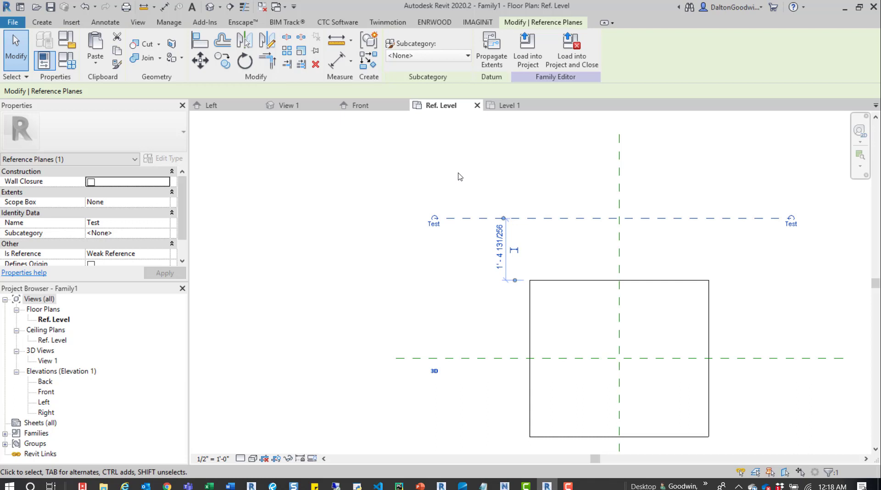
pyautogui.click(543, 189)
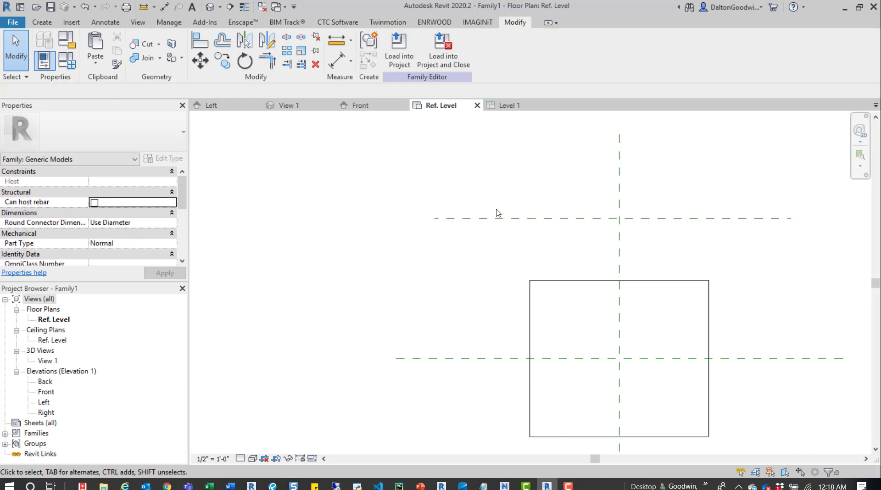
# Review the available Is Reference options for the Test reference plane
pyautogui.click(486, 219)
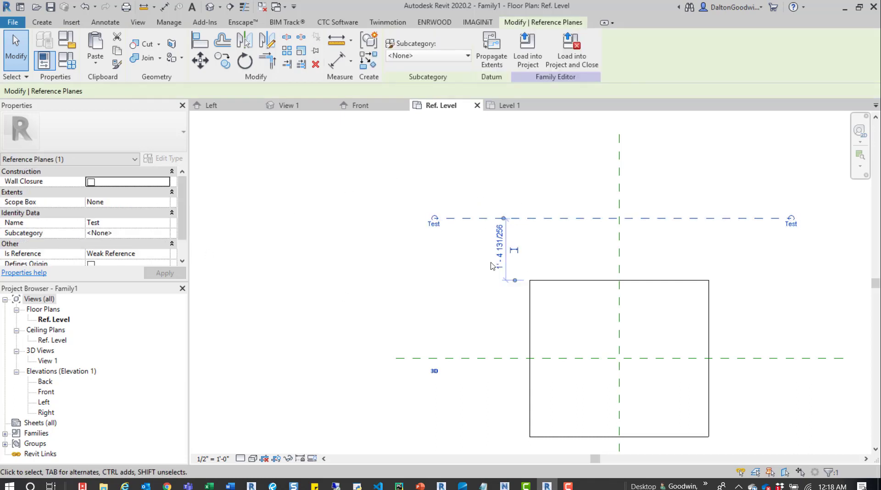
pyautogui.click(164, 257)
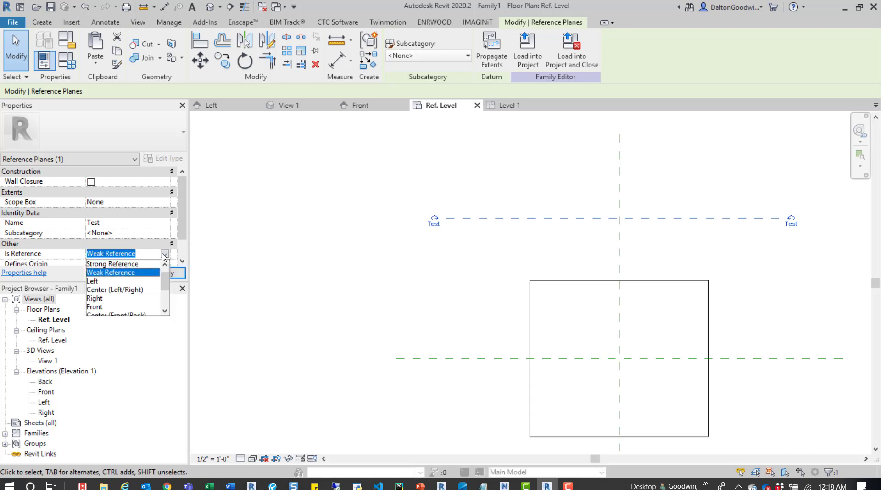
pyautogui.scroll(-5, 156, 270)
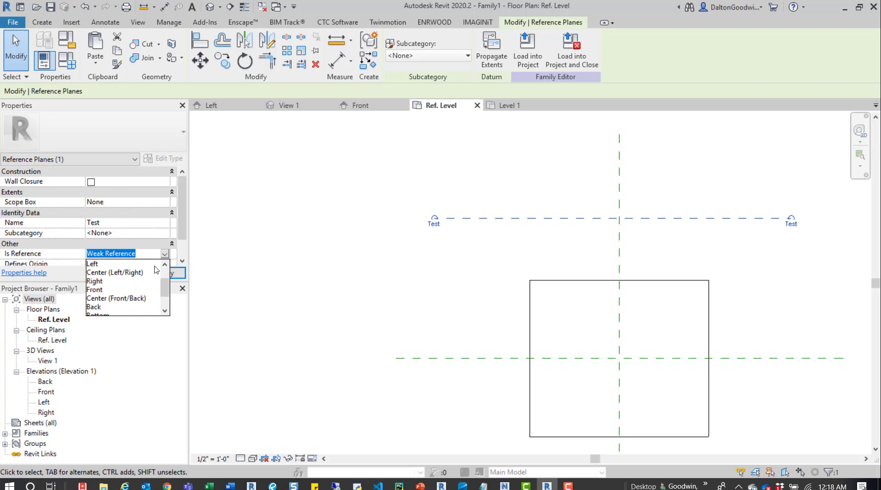
pyautogui.scroll(6, 147, 281)
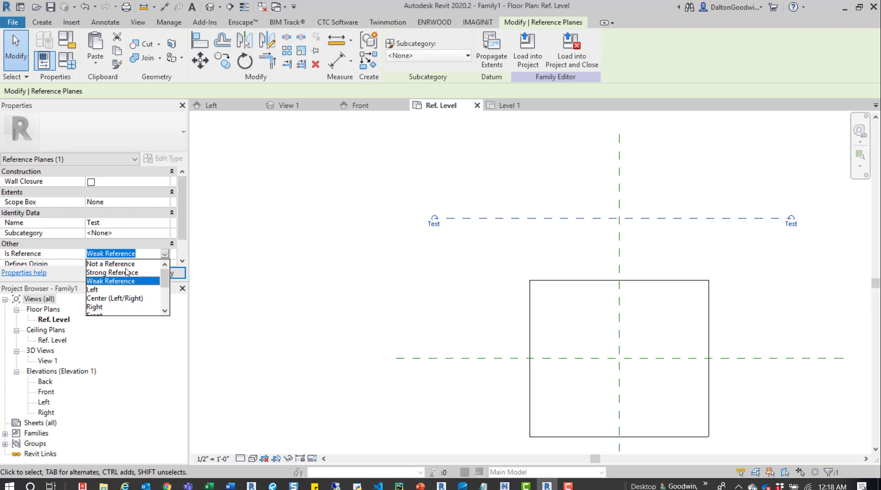
pyautogui.scroll(-2, 113, 296)
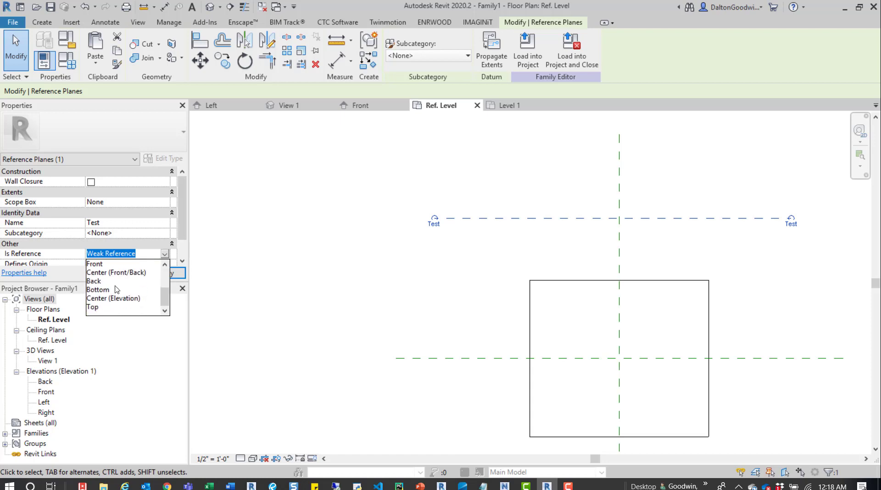
pyautogui.scroll(2, 105, 296)
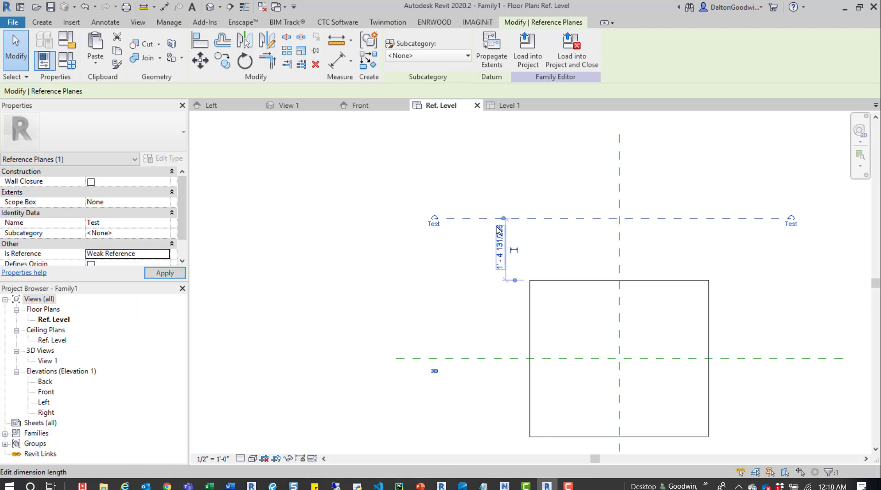
# Rename the Test reference plane as Top_Weak
pyautogui.click(434, 227)
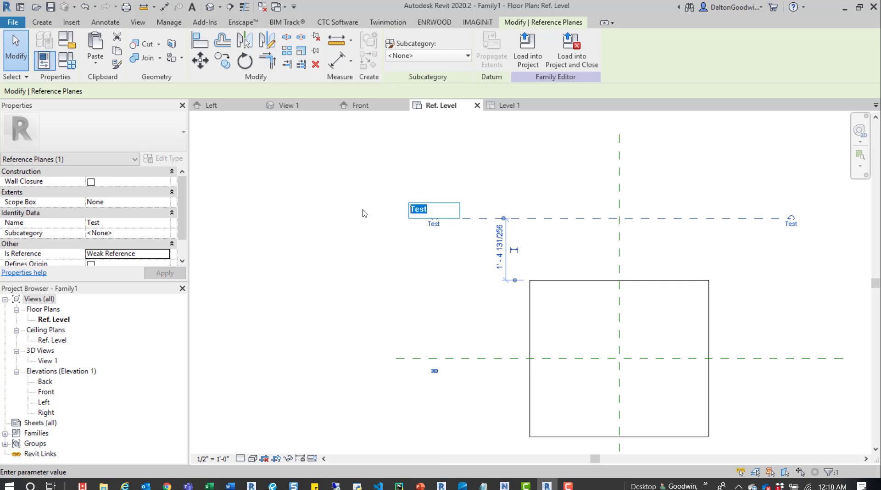
pyautogui.write('Top_Week')
pyautogui.press('Return')
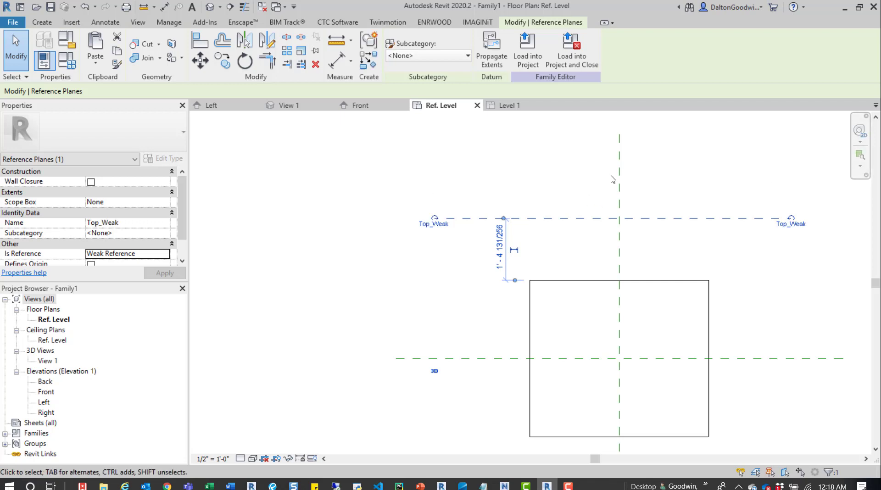
pyautogui.press('Escape')
# Copy the Top_Weak reference plane vertically down to about 5.5 inches below the box's lower edge
pyautogui.click(560, 222)
pyautogui.press('c')
pyautogui.press('o')
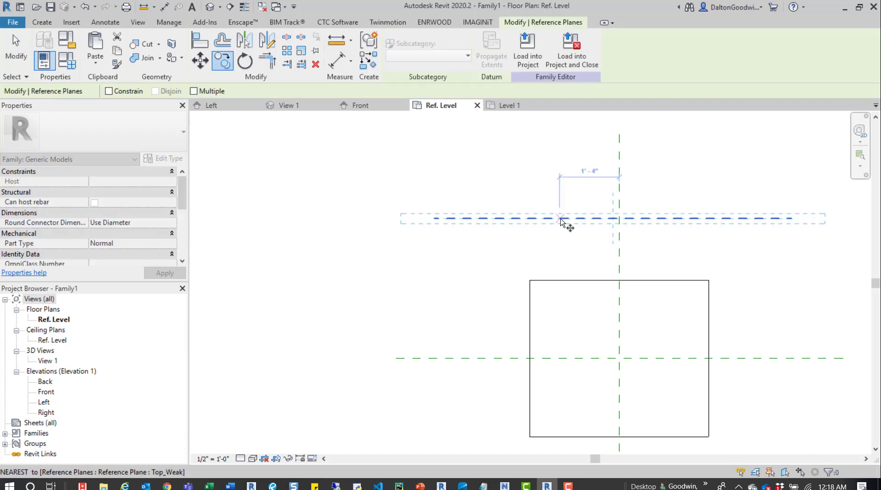
pyautogui.click(560, 218)
pyautogui.moveTo(556, 236); pyautogui.dragTo(557, 246, button='middle')
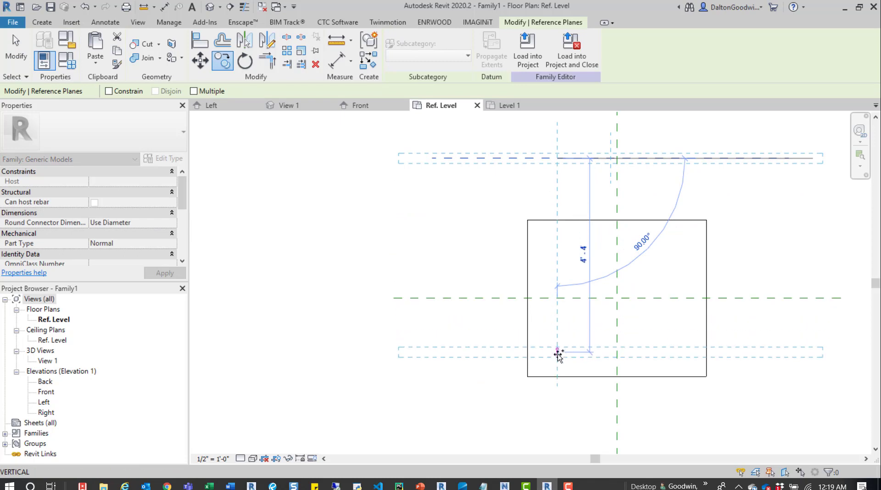
pyautogui.moveTo(556, 354); pyautogui.dragTo(559, 282, button='middle')
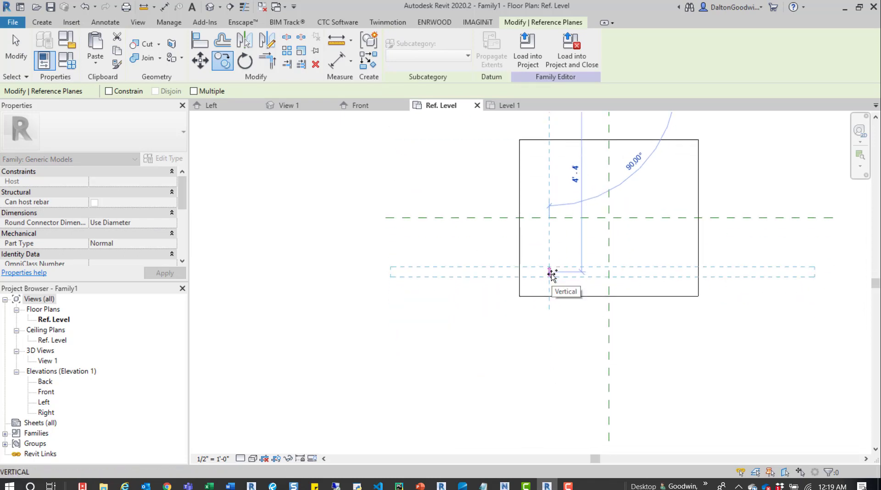
pyautogui.click(558, 317)
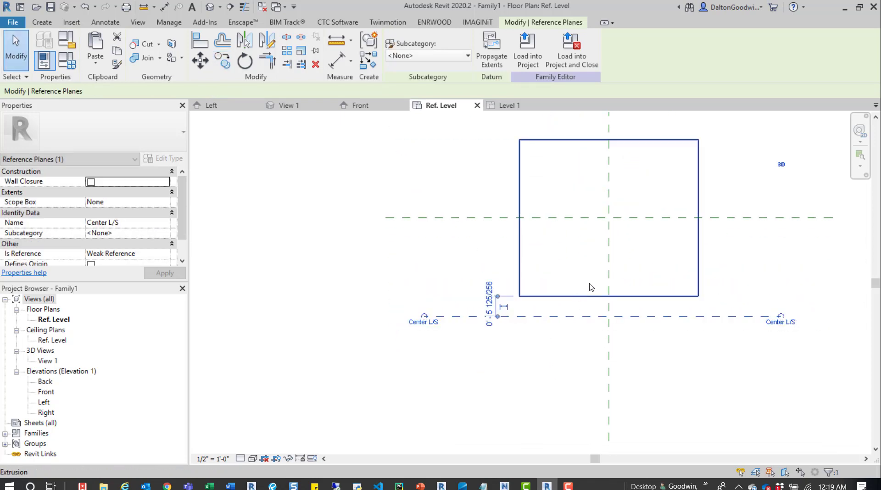
pyautogui.press('Escape')
# Rename the copied reference plane below the box as Bottom_Weak
pyautogui.scroll(-2, 531, 339)
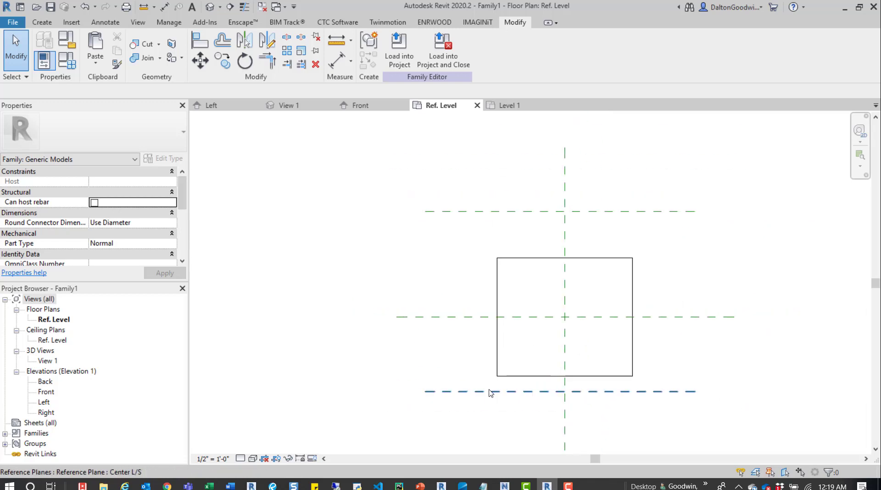
pyautogui.click(437, 392)
pyautogui.click(429, 396)
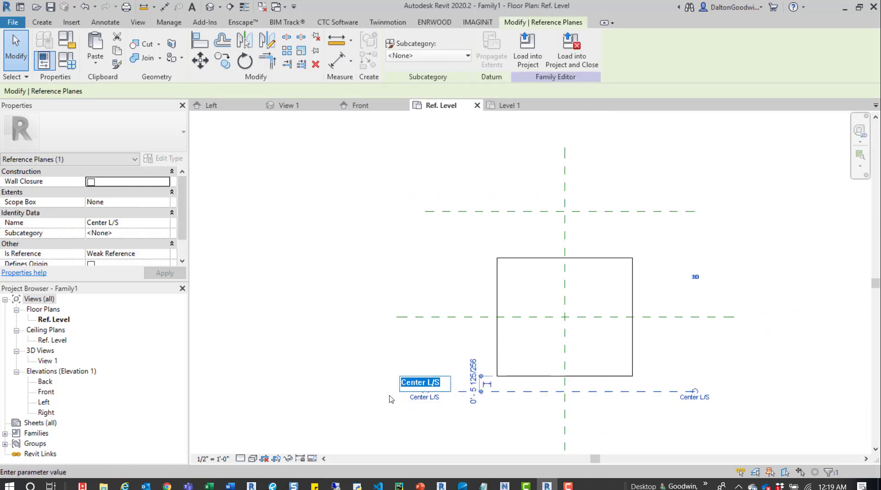
pyautogui.write('Bott')
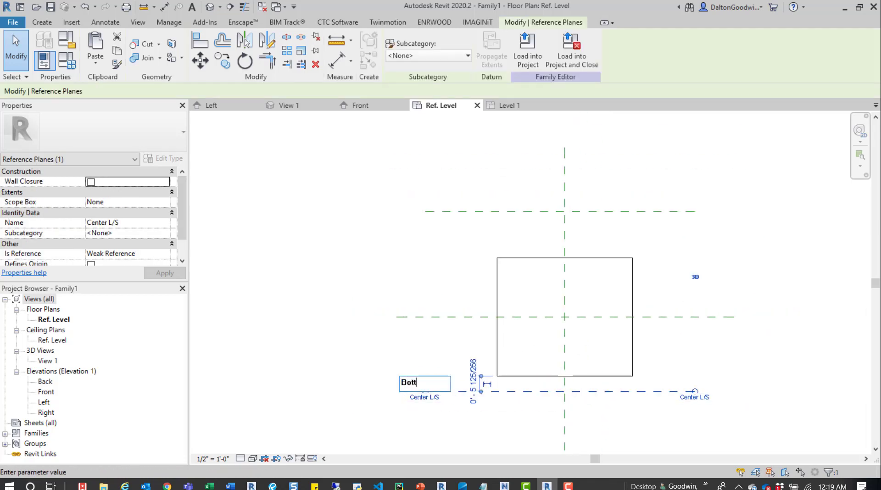
pyautogui.write('om_Weak')
pyautogui.press('Return')
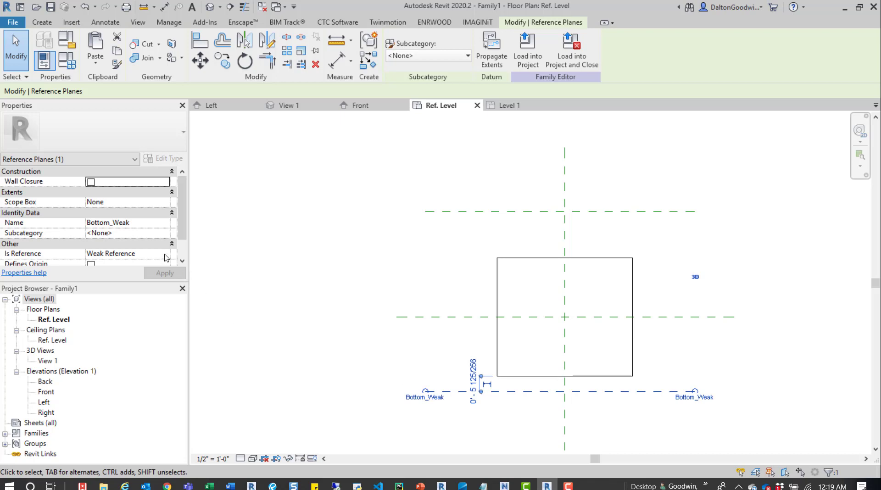
# Examine the Is Reference settings of the Center (Front/Back) and Center (Left/Right) reference planes
pyautogui.click(422, 316)
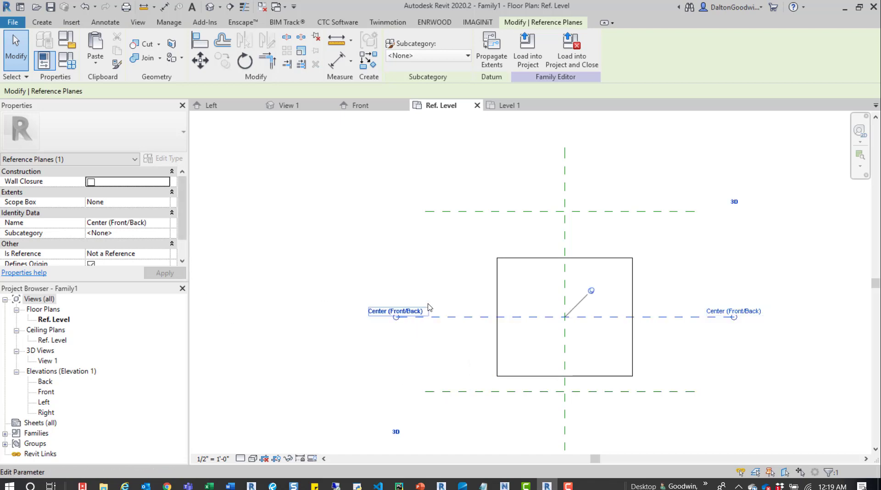
pyautogui.click(441, 237)
pyautogui.moveTo(563, 239); pyautogui.dragTo(431, 179, button='middle')
pyautogui.scroll(3, 431, 179)
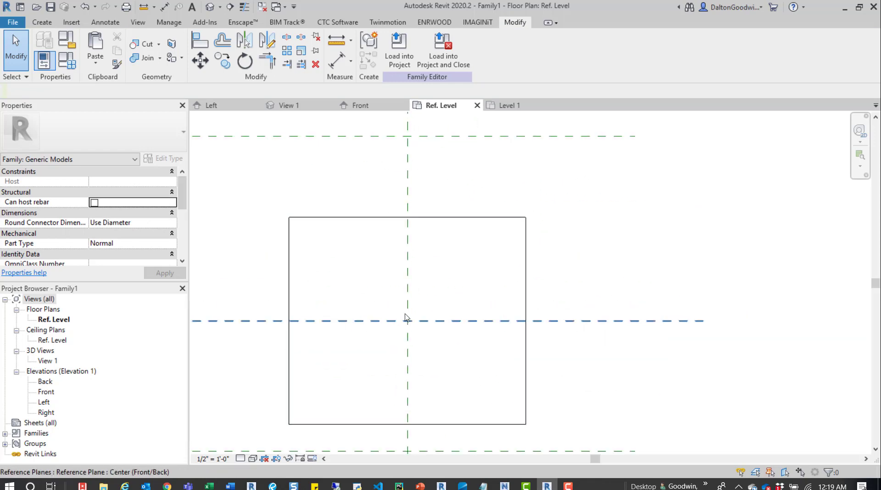
pyautogui.scroll(-3, 405, 317)
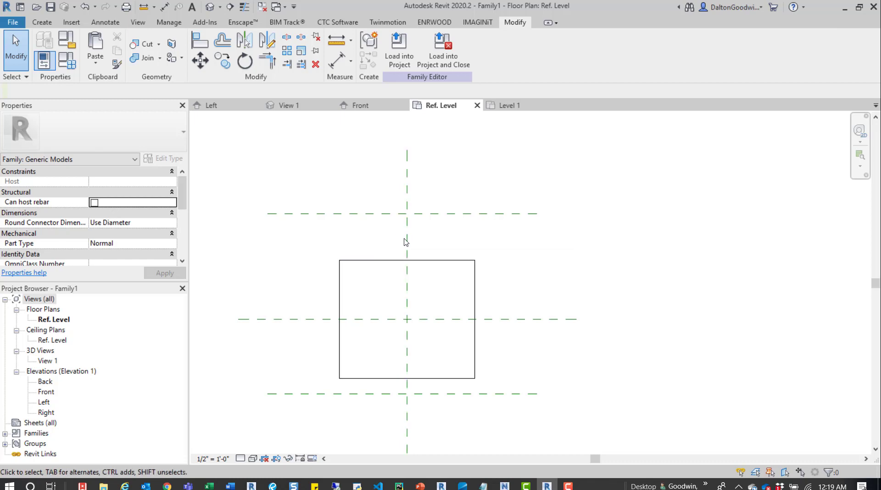
pyautogui.click(406, 238)
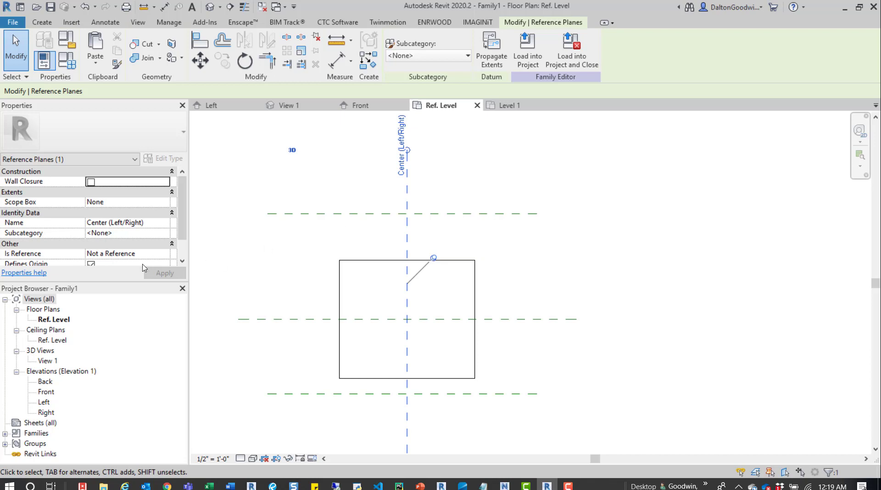
# Set the Is Reference property of the Center (Left/Right) reference plane to Center (Left/Right), and reselect the plane to check it
pyautogui.click(165, 258)
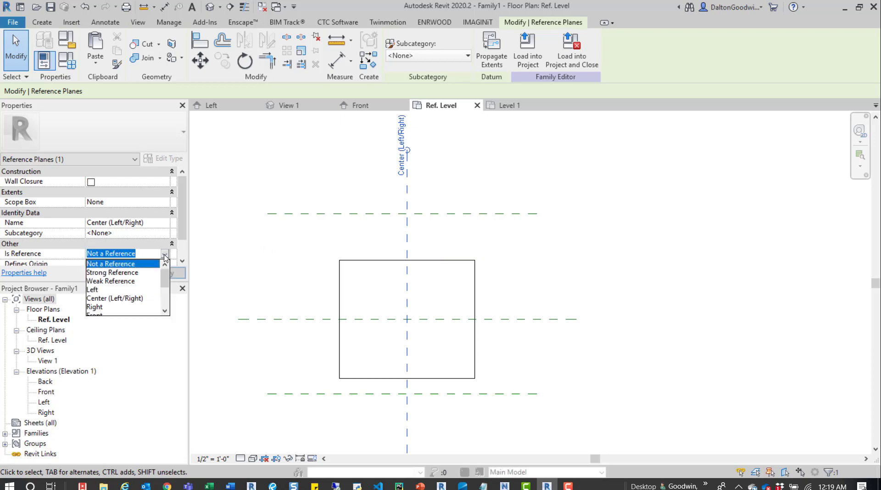
pyautogui.click(123, 300)
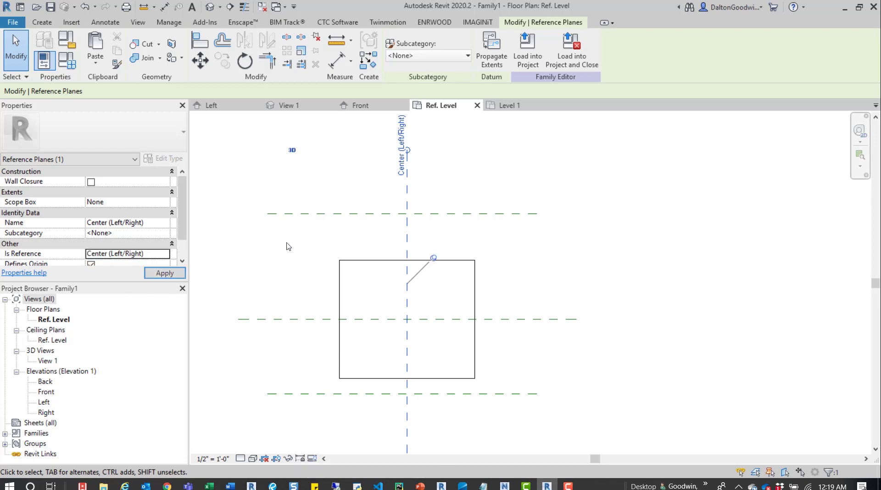
pyautogui.click(352, 243)
pyautogui.click(407, 235)
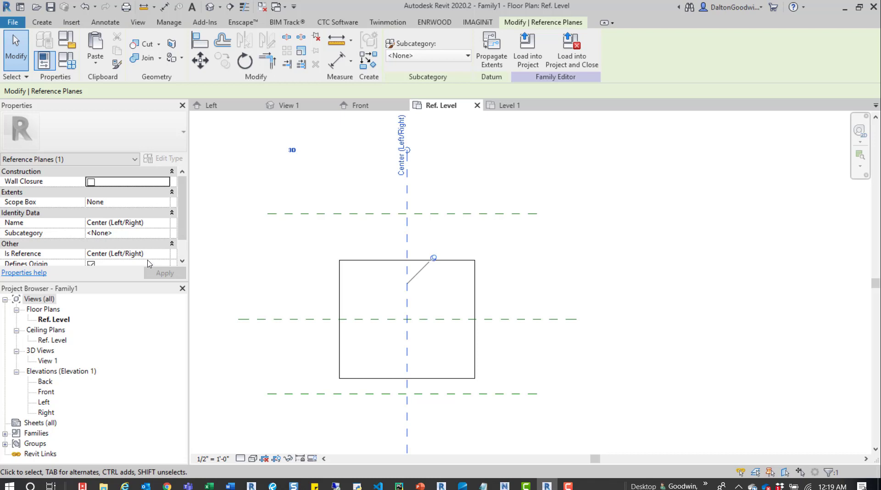
pyautogui.click(335, 231)
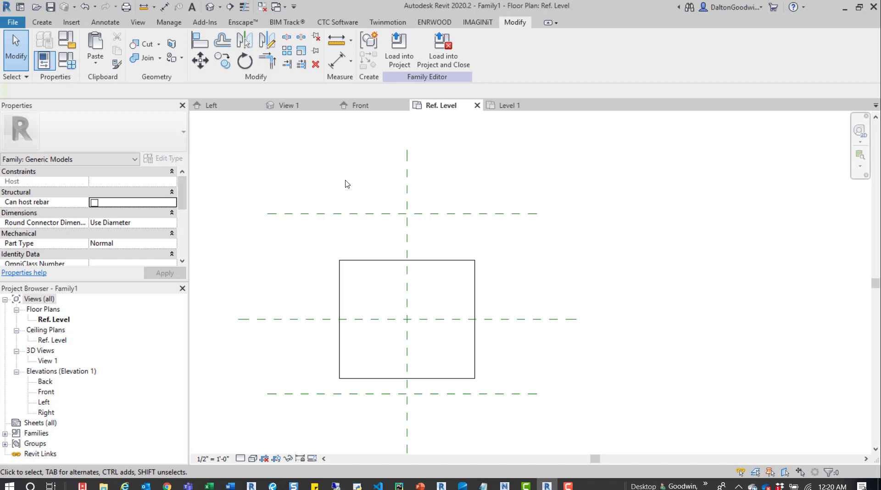
# Compare the Is Reference settings of the Top_Weak and Center (Left/Right) reference planes
pyautogui.click(357, 213)
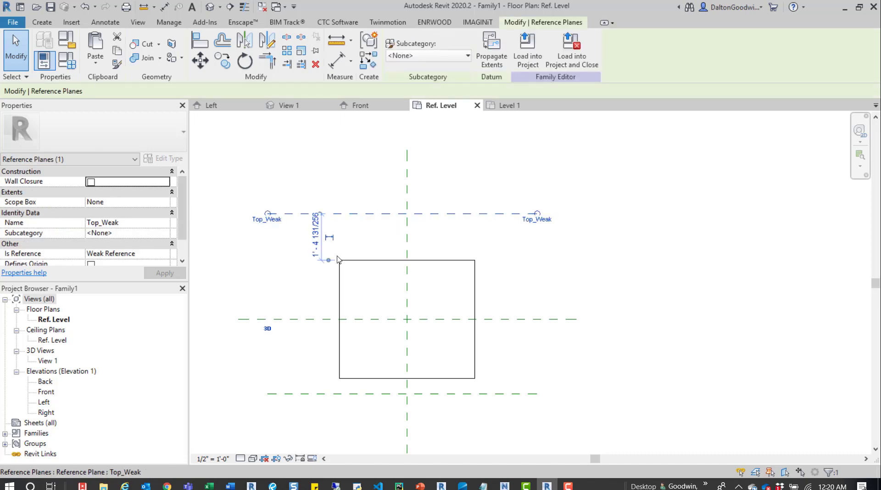
pyautogui.click(407, 275)
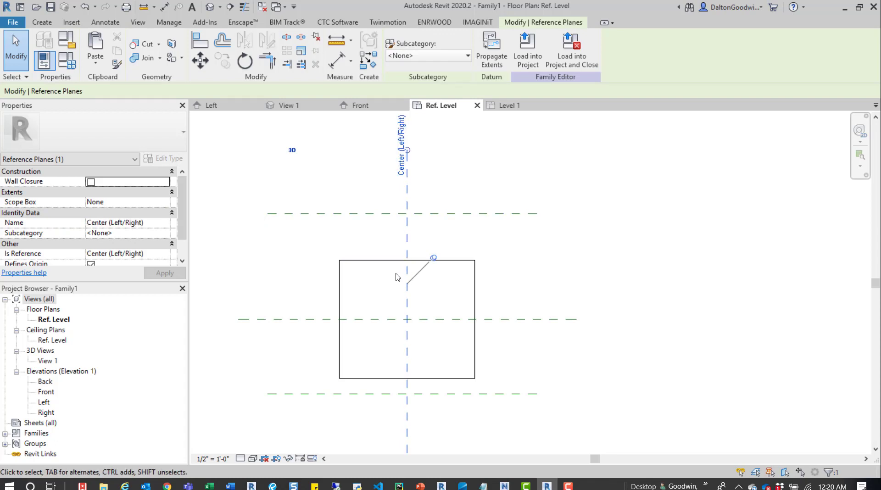
pyautogui.press('Escape')
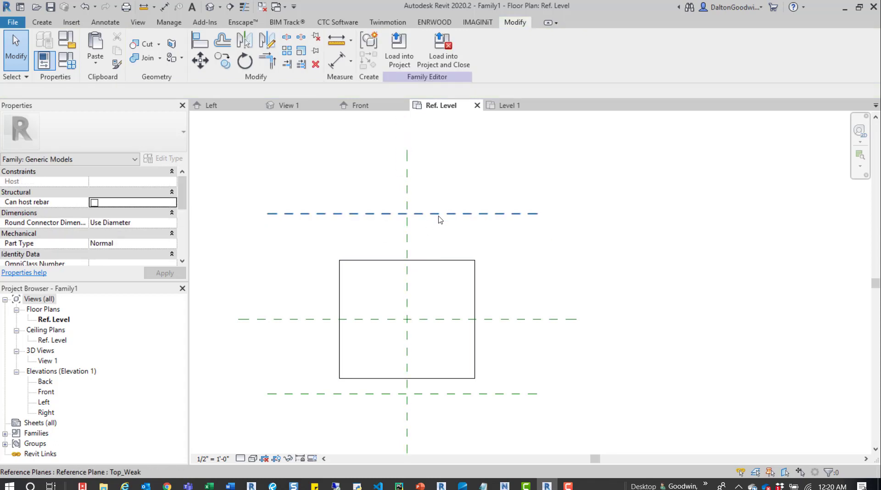
pyautogui.click(449, 215)
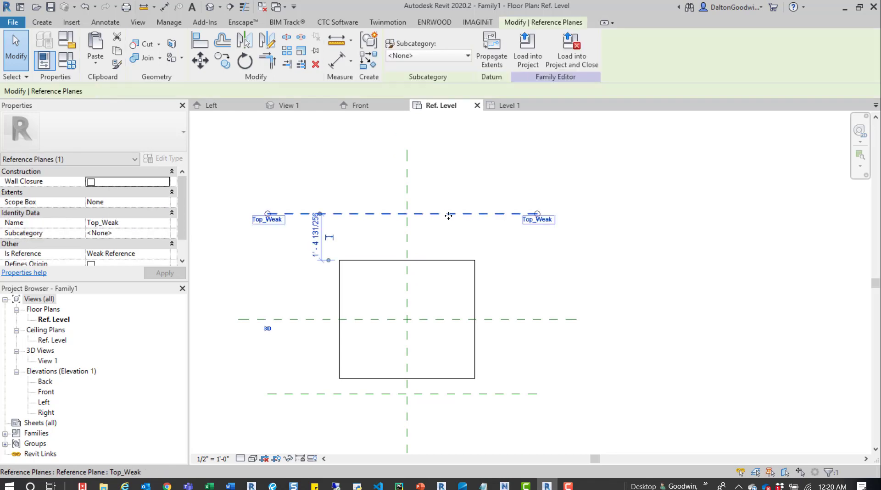
pyautogui.press('Escape')
# Load the family into the project, overwriting the existing version, and check the box's center reference with the Aligned dimension tool
pyautogui.click(399, 50)
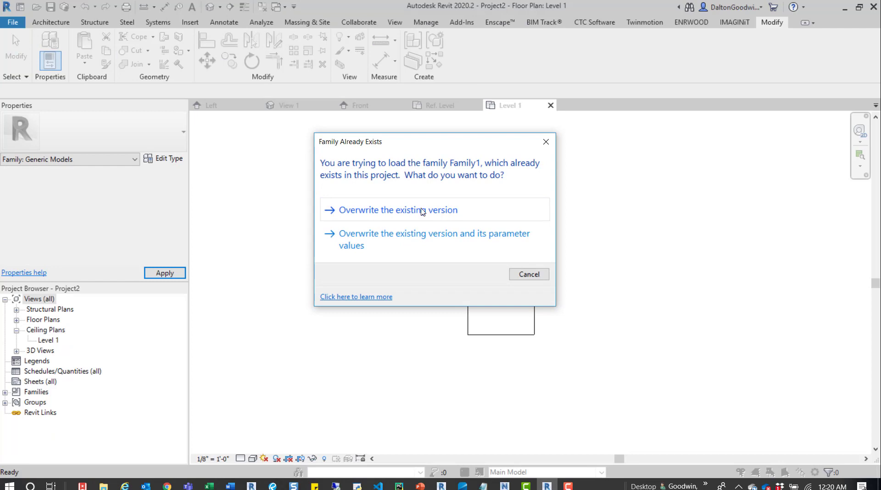
pyautogui.click(423, 210)
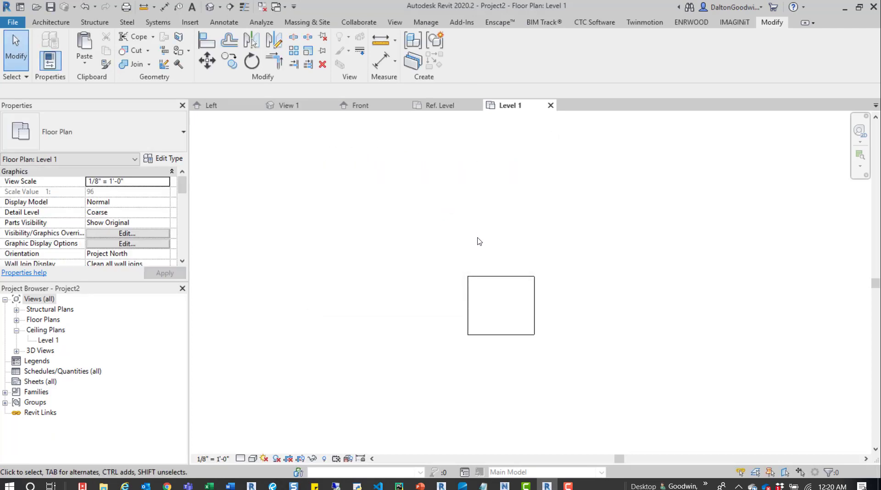
pyautogui.press('d')
pyautogui.press('i')
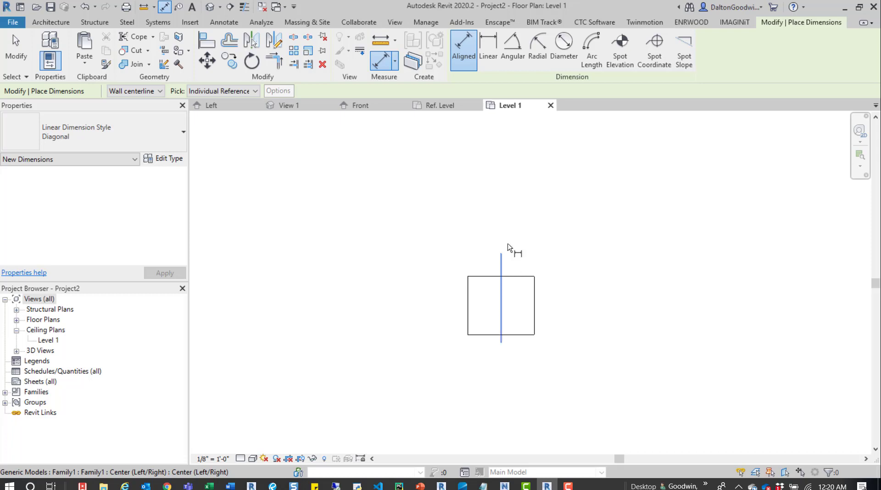
pyautogui.press('Escape')
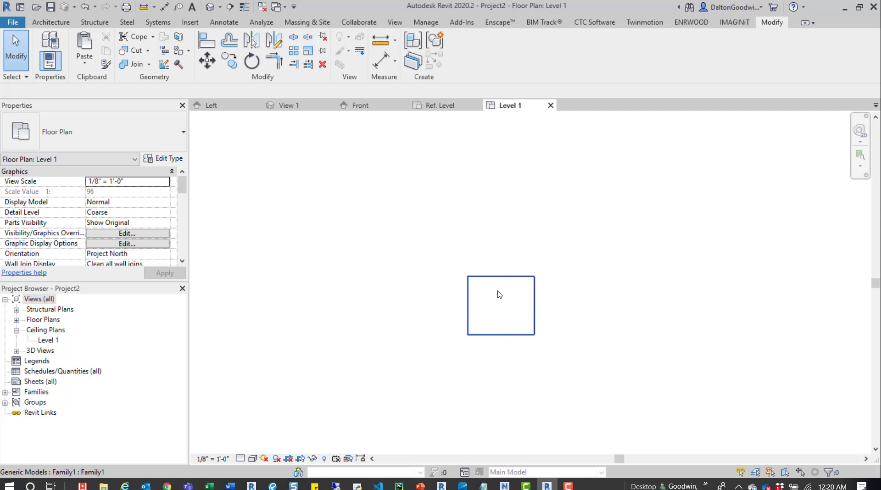
# Return to the family's Ref. Level view and check the Is Reference setting of the Center (Left/Right) plane
pyautogui.click(439, 106)
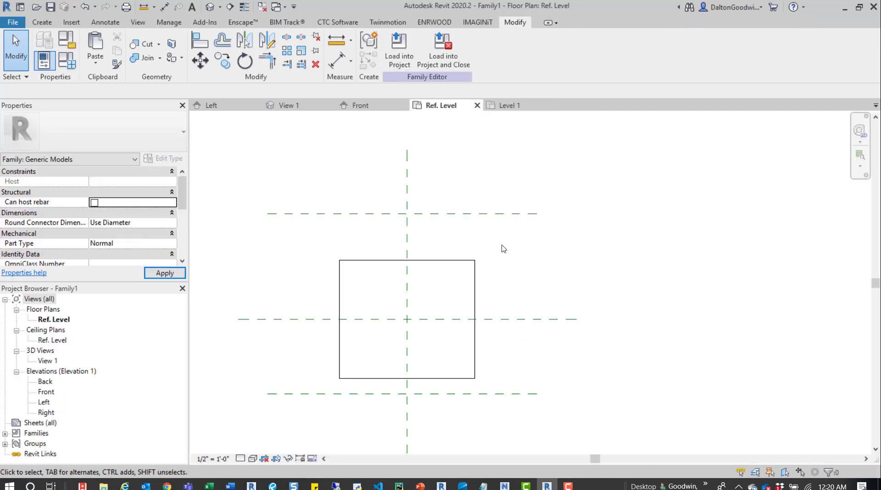
pyautogui.click(407, 239)
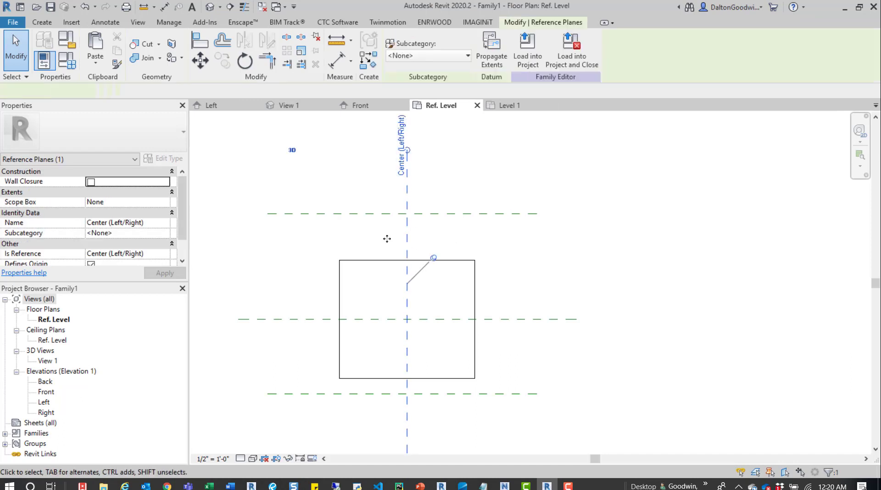
pyautogui.click(423, 192)
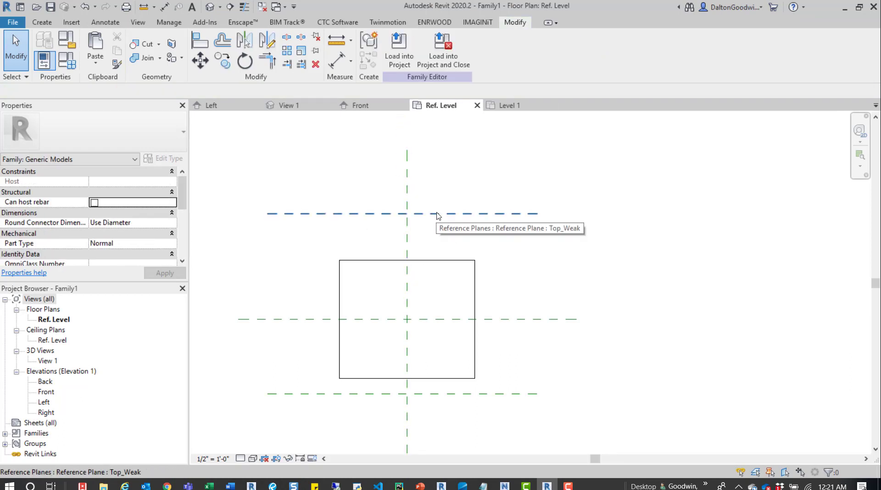
# Draw a vertical reference plane set to Strong Reference directly over the Center (Left/Right) plane, from its upper to its lower endpoint
pyautogui.press('r')
pyautogui.press('p')
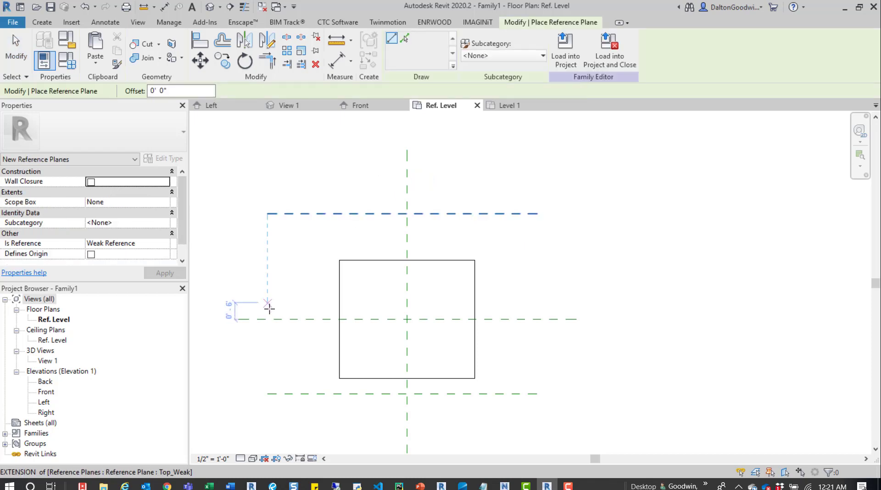
pyautogui.click(159, 245)
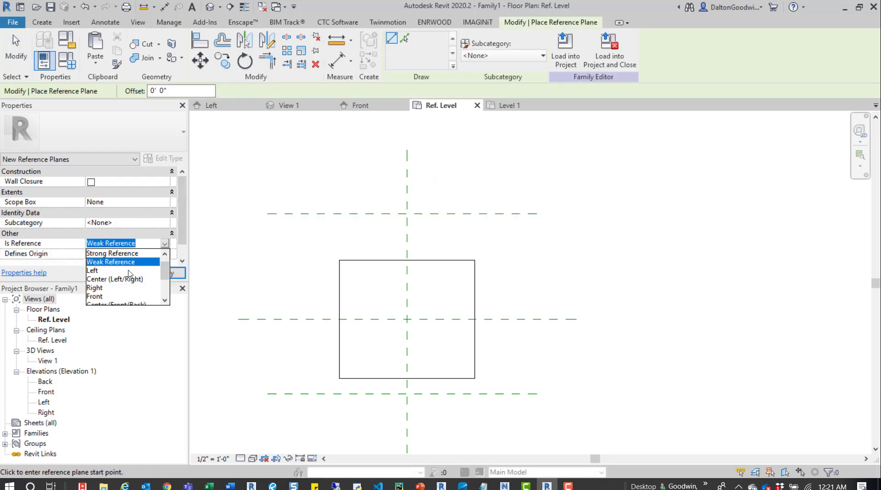
pyautogui.click(130, 254)
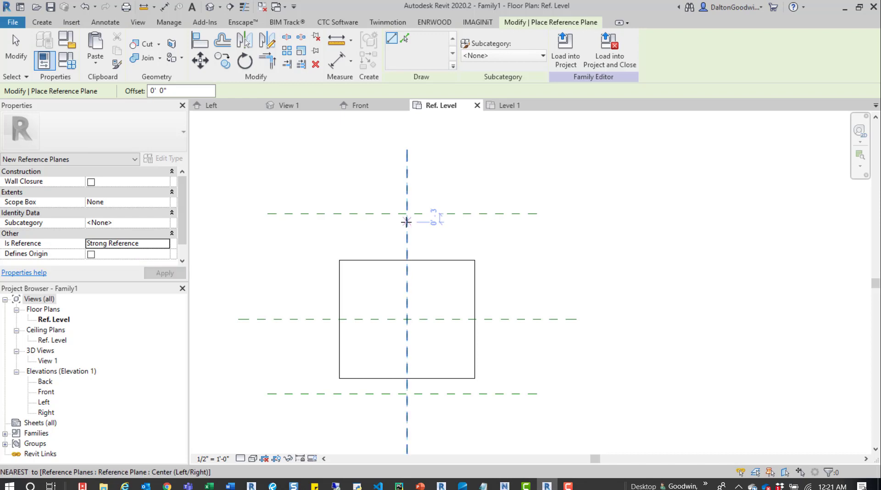
pyautogui.click(406, 151)
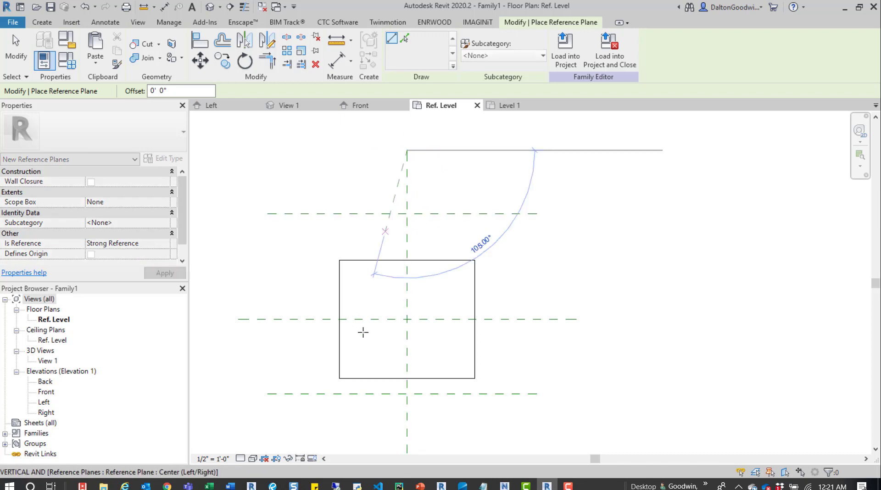
pyautogui.moveTo(395, 419); pyautogui.dragTo(411, 331, button='middle')
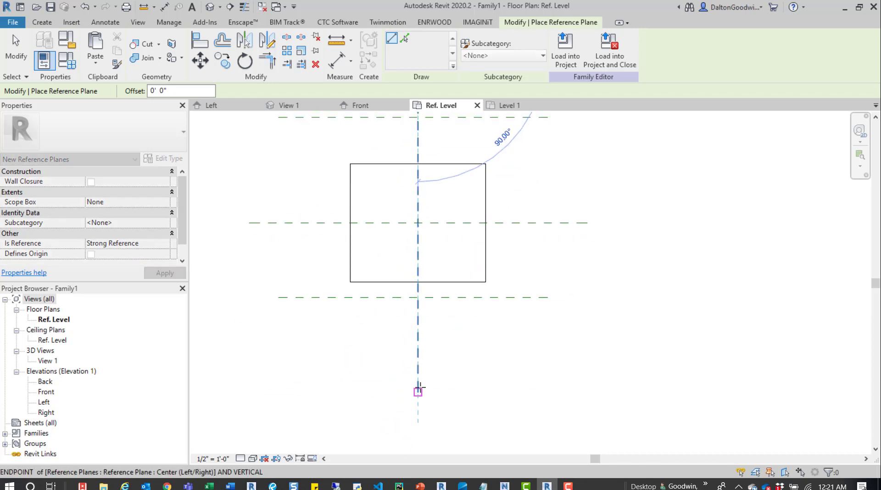
pyautogui.click(417, 387)
pyautogui.press('Escape')
pyautogui.press('Escape')
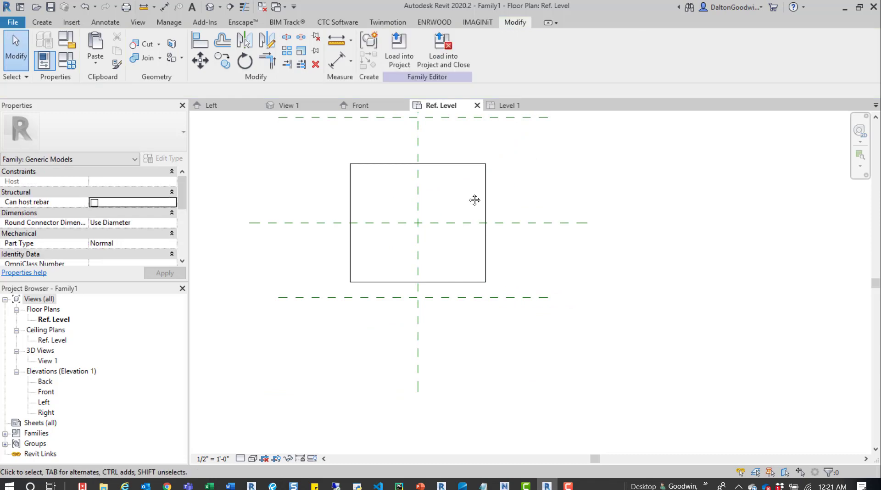
# Reload the family with the added strong reference plane into the project, overwriting the version already there
pyautogui.moveTo(474, 199); pyautogui.dragTo(466, 235, button='middle')
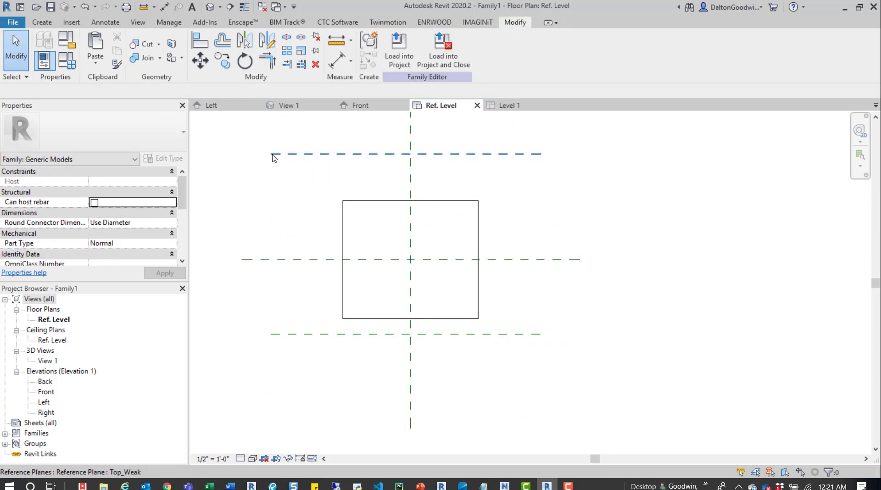
pyautogui.moveTo(273, 155); pyautogui.dragTo(274, 233, button='middle')
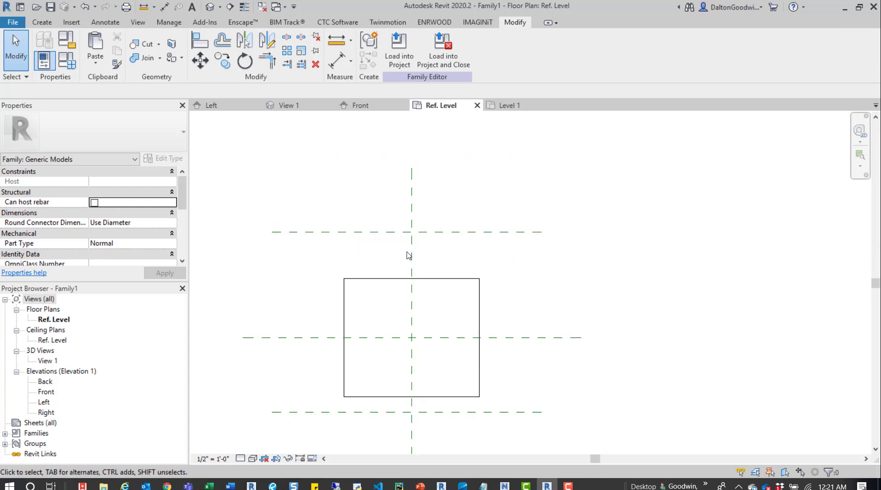
pyautogui.click(410, 70)
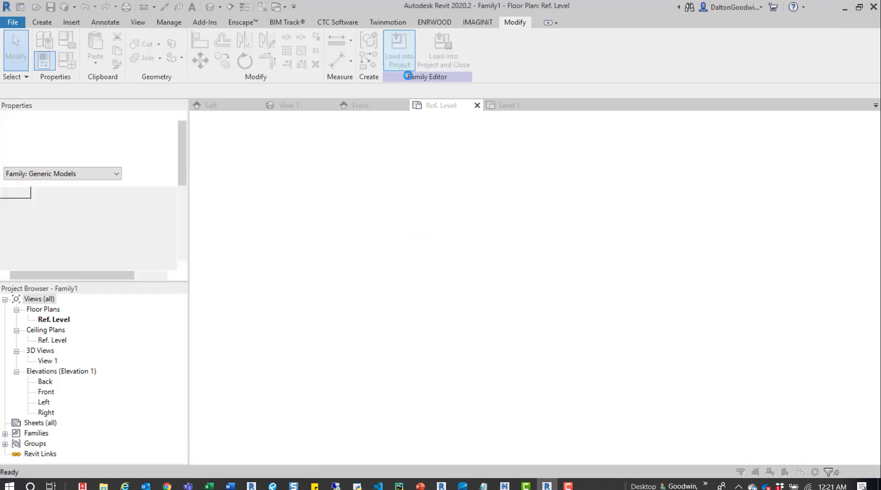
pyautogui.click(465, 243)
pyautogui.press('Escape')
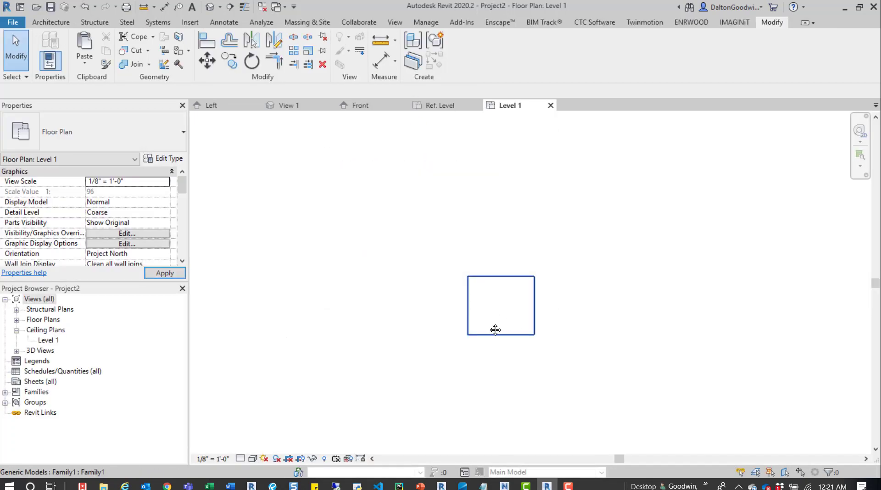
# Examine the overlapping references at the box's vertical centerline with the Aligned dimension tool, cycling from Center (Left/Right) to the alternate reference
pyautogui.scroll(3, 451, 309)
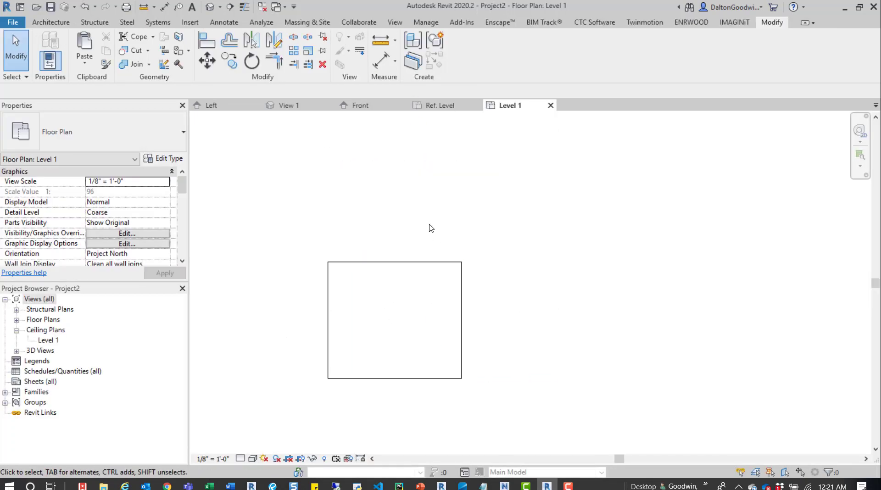
pyautogui.press('d')
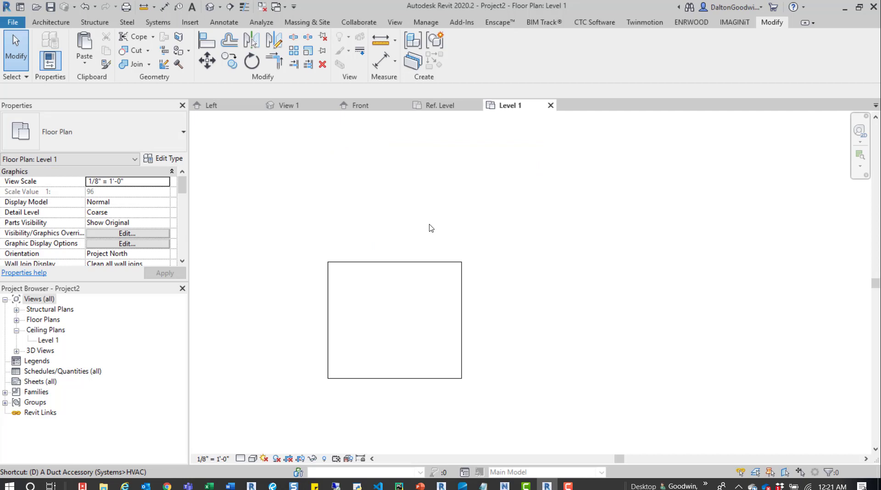
pyautogui.press('i')
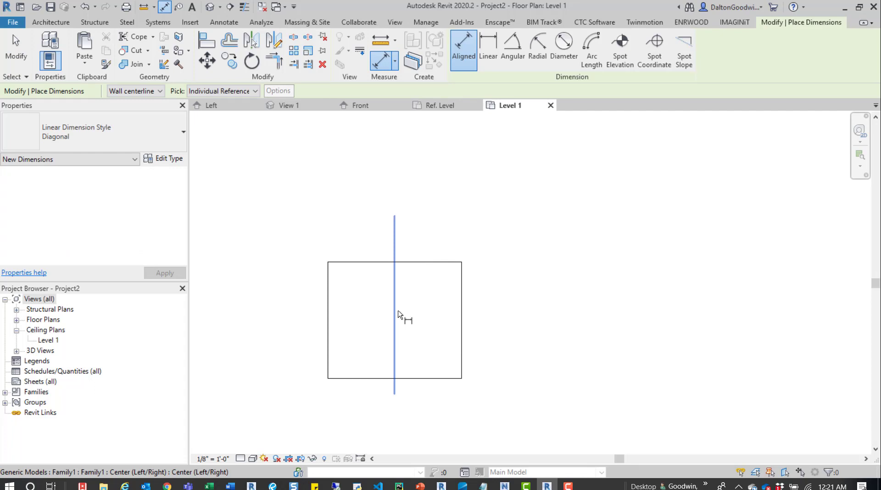
pyautogui.press('Tab')
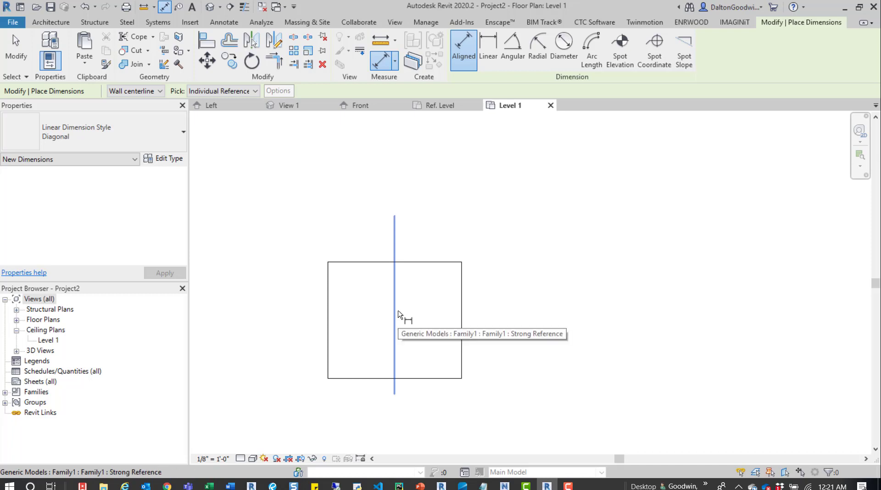
pyautogui.press('Escape')
pyautogui.press('Escape')
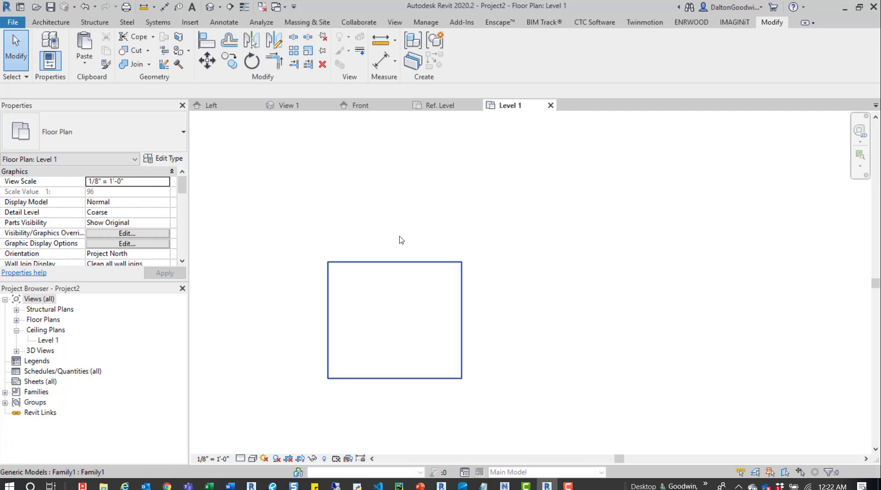
# In the family's Ref. Level view, draw a vertical Weak Reference plane directly over the Center (Left/Right) plane, starting at its upper endpoint
pyautogui.click(458, 113)
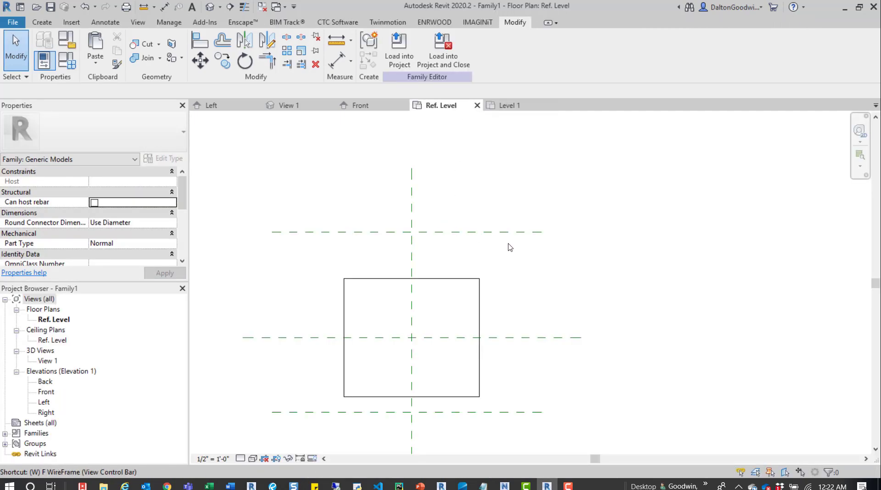
pyautogui.press('r')
pyautogui.press('p')
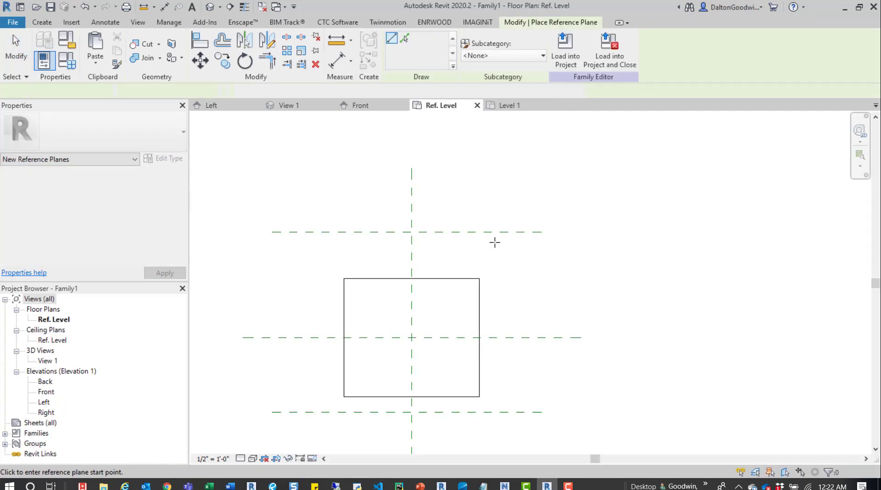
pyautogui.click(167, 246)
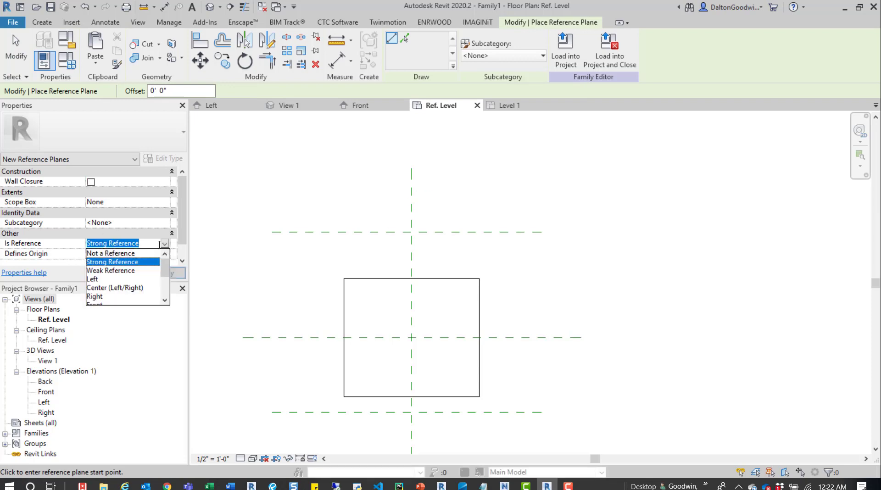
pyautogui.click(120, 269)
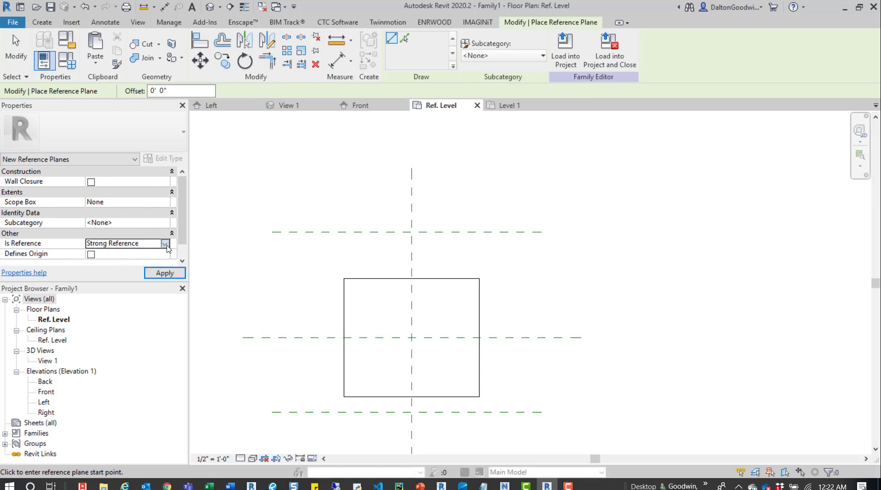
pyautogui.click(165, 243)
pyautogui.click(127, 273)
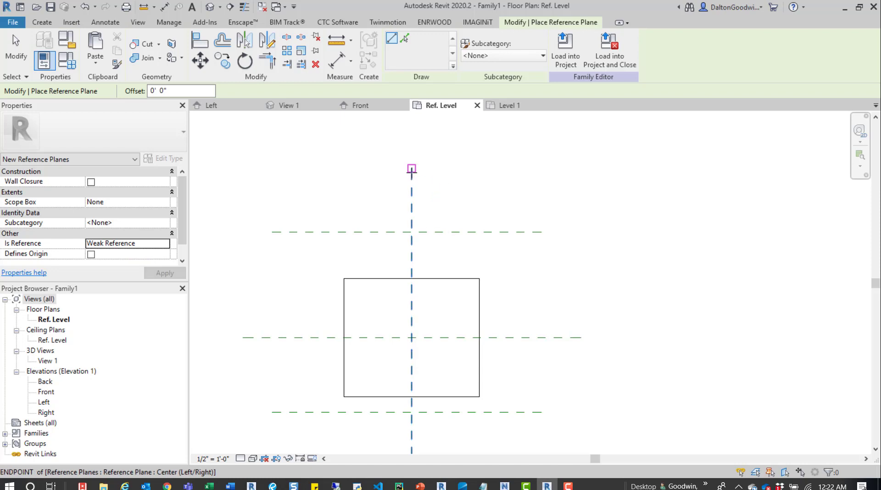
pyautogui.click(412, 168)
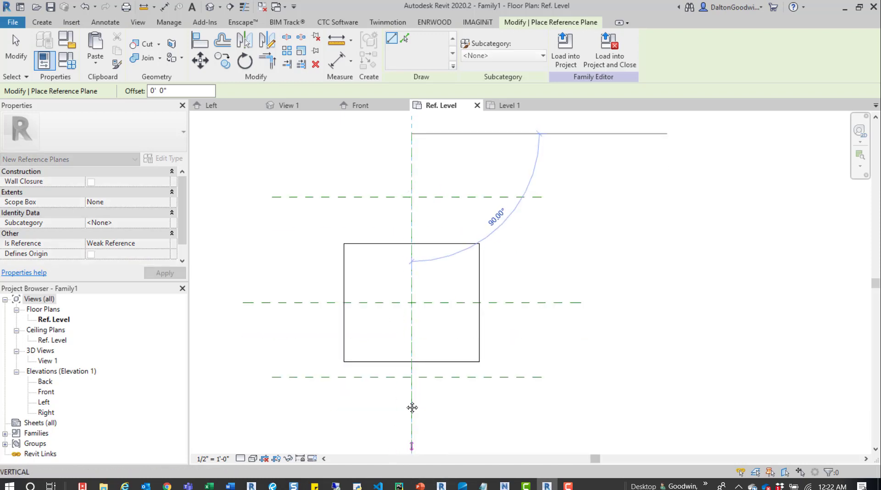
pyautogui.click(413, 407)
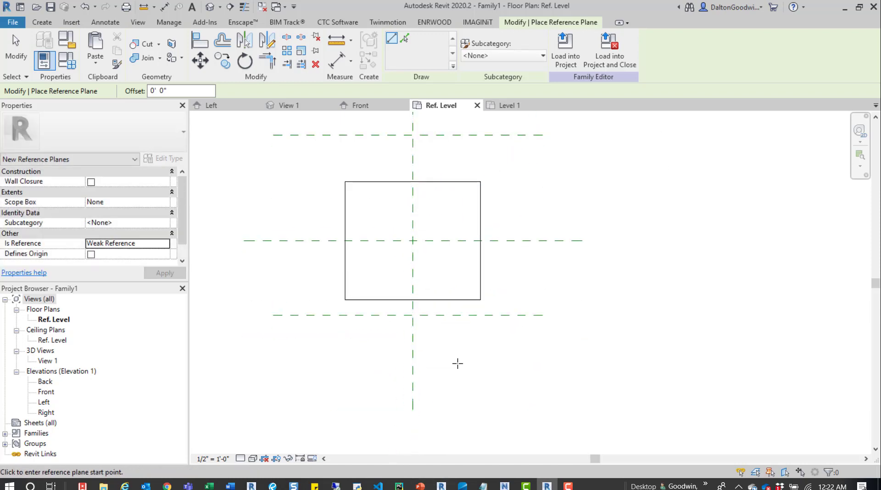
pyautogui.press('Escape')
pyautogui.press('Escape')
# Reload the family into the project and cycle through the overlapping references at the box's vertical centerline with the Aligned dimension tool
pyautogui.click(400, 53)
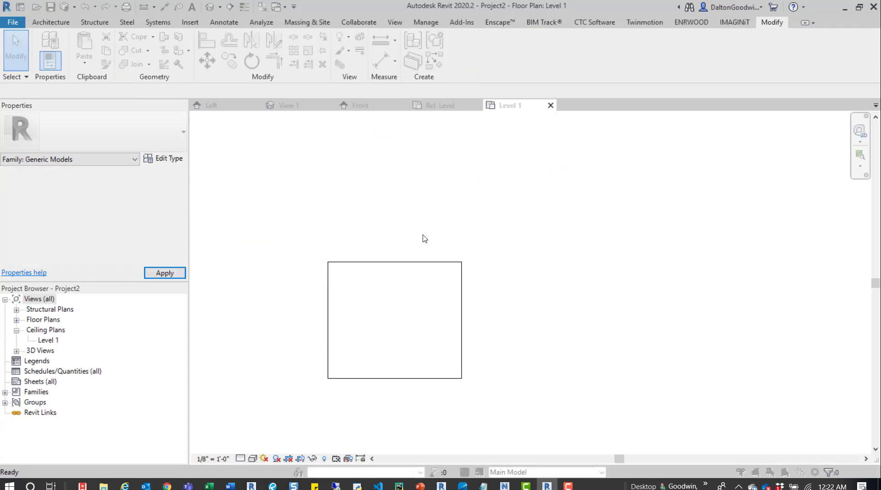
pyautogui.click(456, 211)
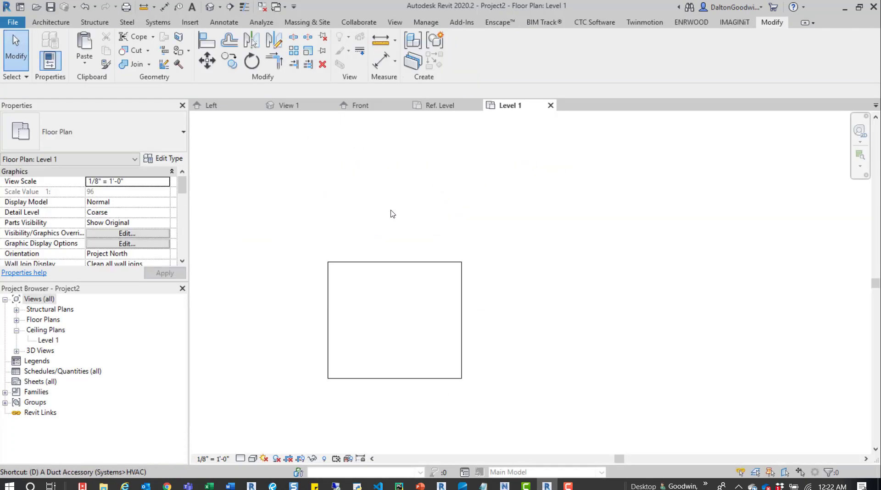
pyautogui.press('i')
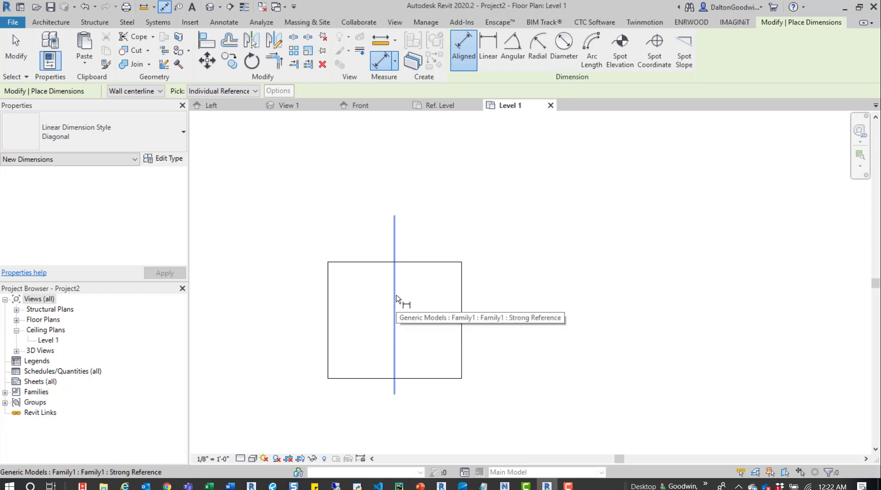
pyautogui.press('Tab')
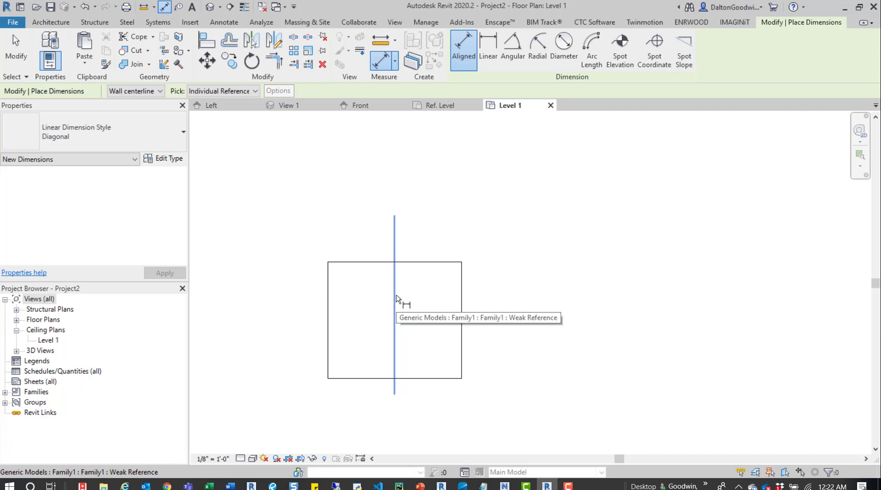
pyautogui.press('Escape')
pyautogui.press('Escape')
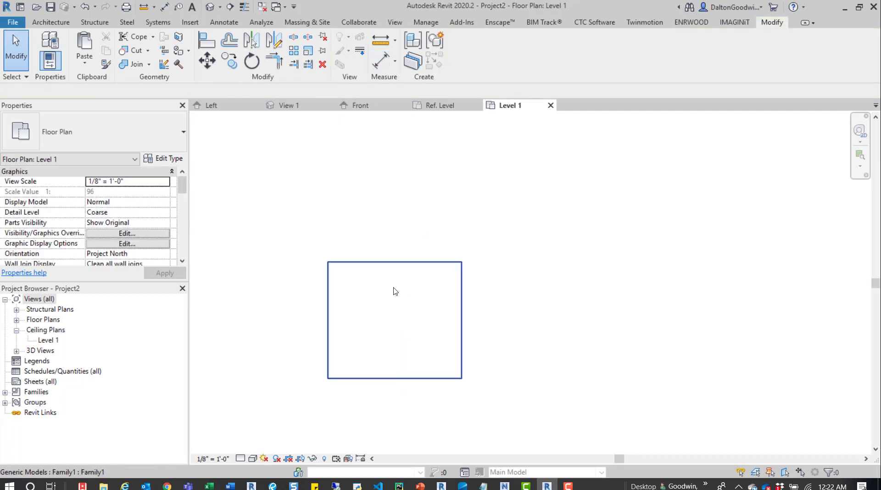
# Return to the family's Ref. Level view and check the Is Reference setting of the horizontal plane above the box
pyautogui.click(437, 109)
pyautogui.moveTo(409, 183); pyautogui.dragTo(387, 299, button='middle')
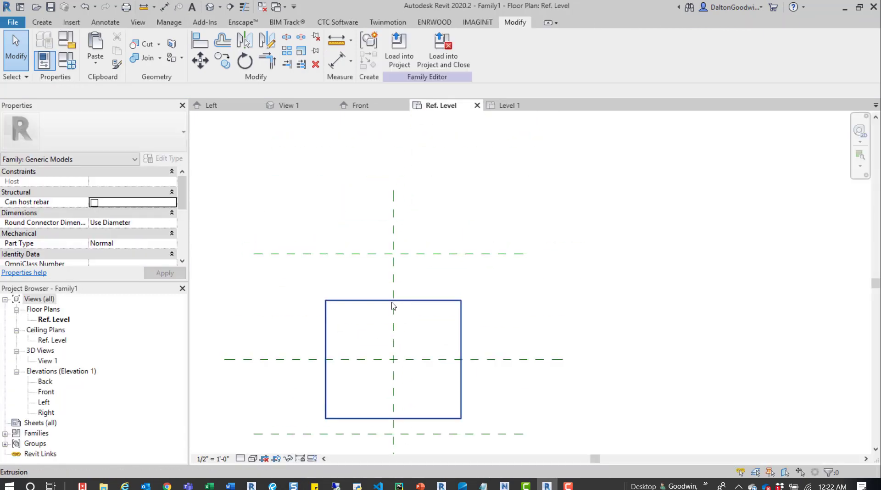
pyautogui.moveTo(361, 256); pyautogui.dragTo(421, 252, button='middle')
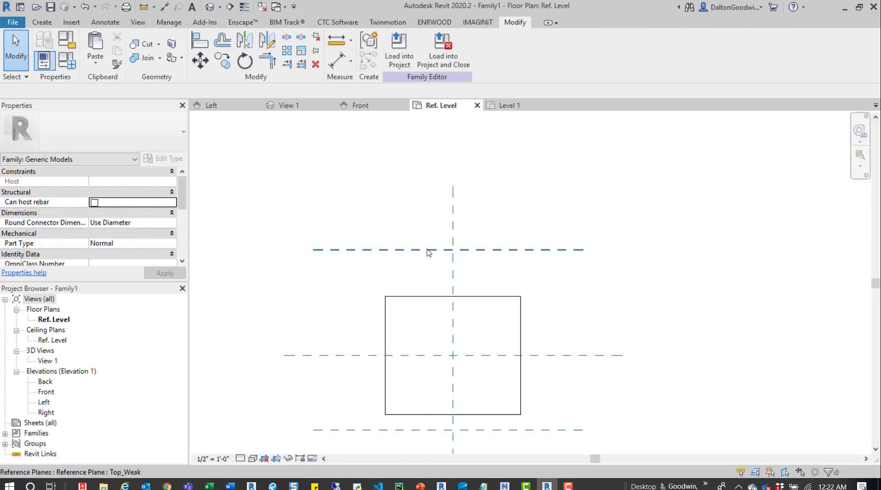
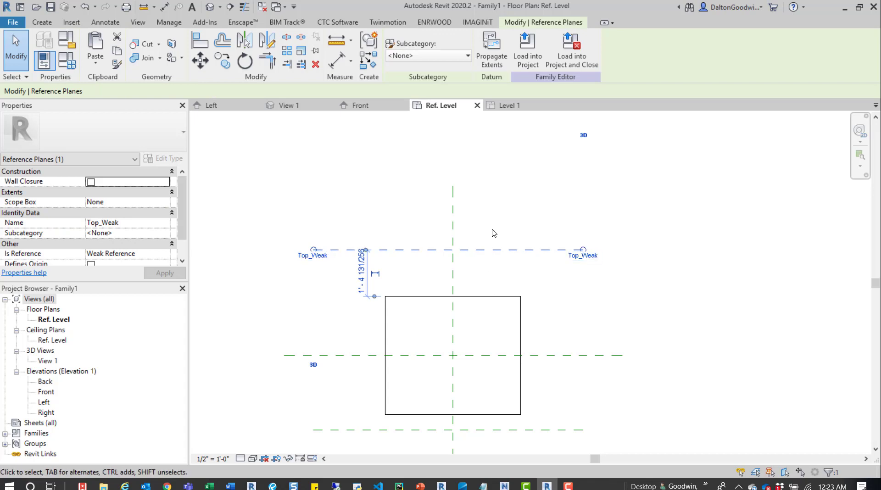
pyautogui.moveTo(478, 251); pyautogui.dragTo(459, 213, button='middle')
pyautogui.press('Escape')
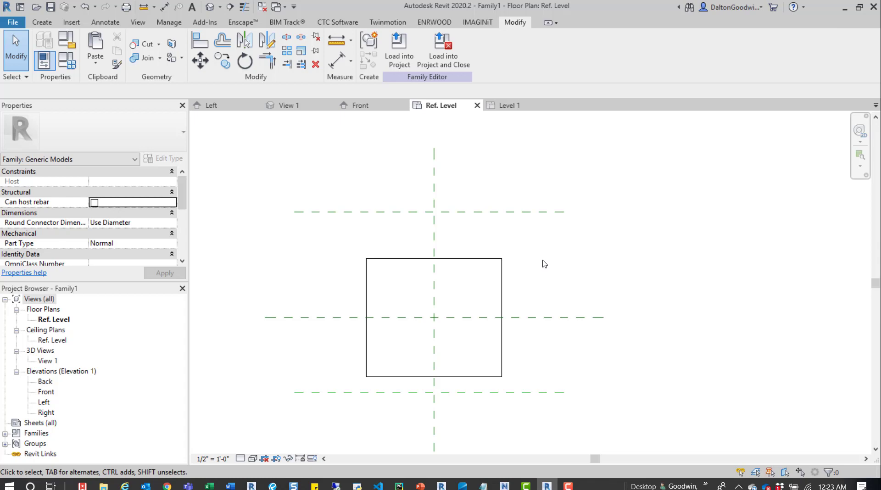
# Draw a vertical Strong Reference plane about 5 inches outside the box's right edge, extending past its upper and lower edges
pyautogui.press('r')
pyautogui.press('p')
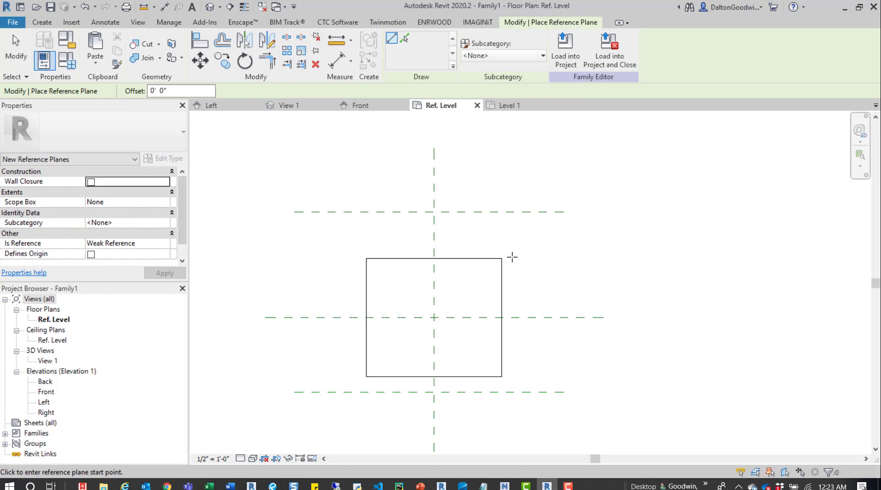
pyautogui.click(165, 243)
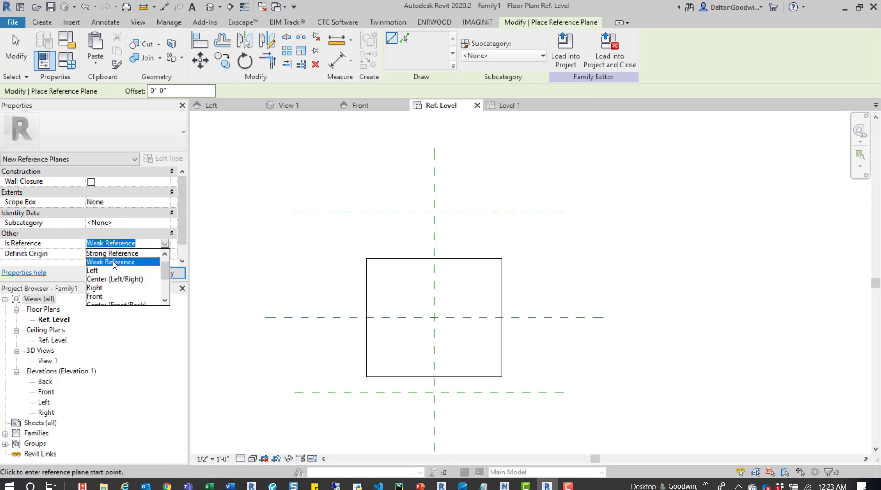
pyautogui.click(115, 254)
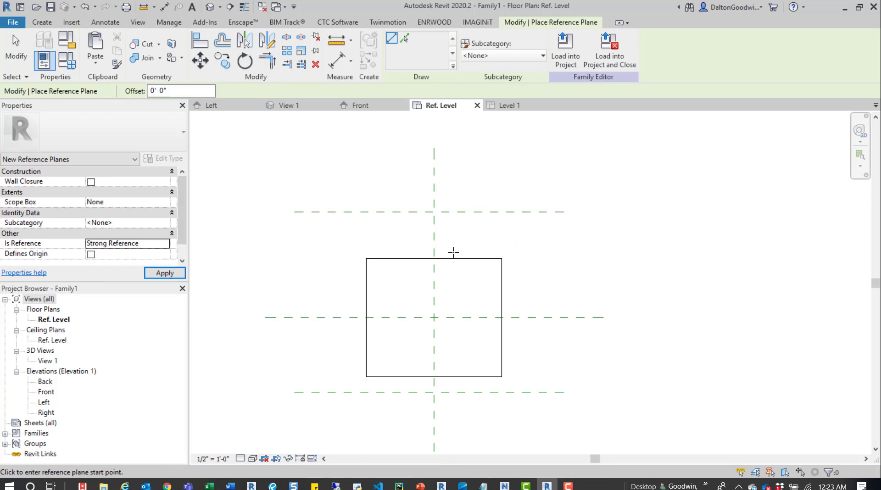
pyautogui.click(515, 225)
pyautogui.click(514, 410)
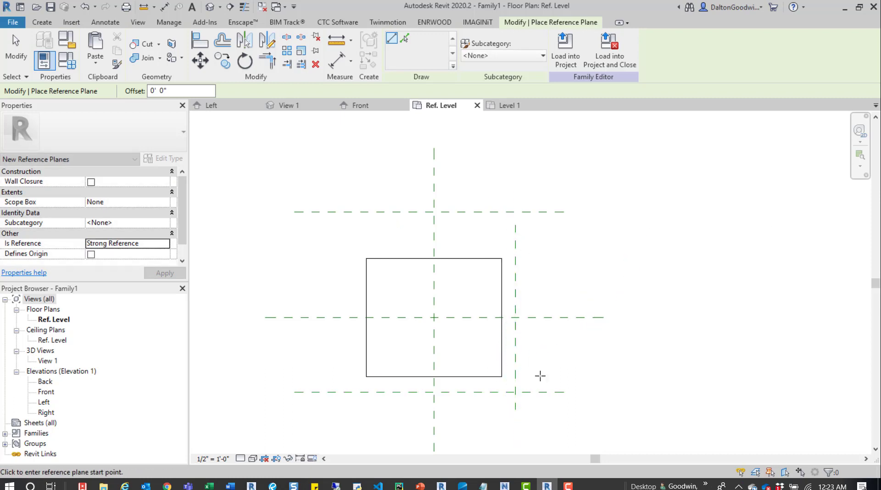
pyautogui.press('Escape')
pyautogui.press('Escape')
# Mirror a copy of the new right-hand reference plane about the vertical center plane
pyautogui.click(515, 298)
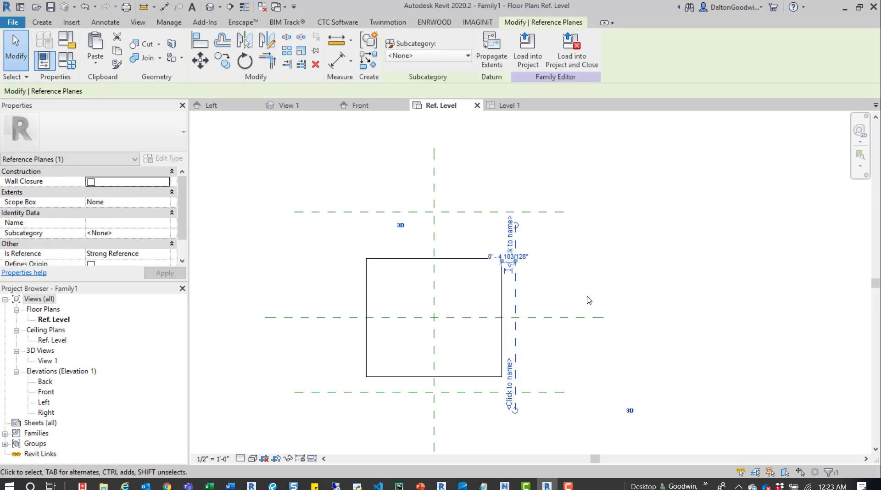
pyautogui.press('m')
pyautogui.press('m')
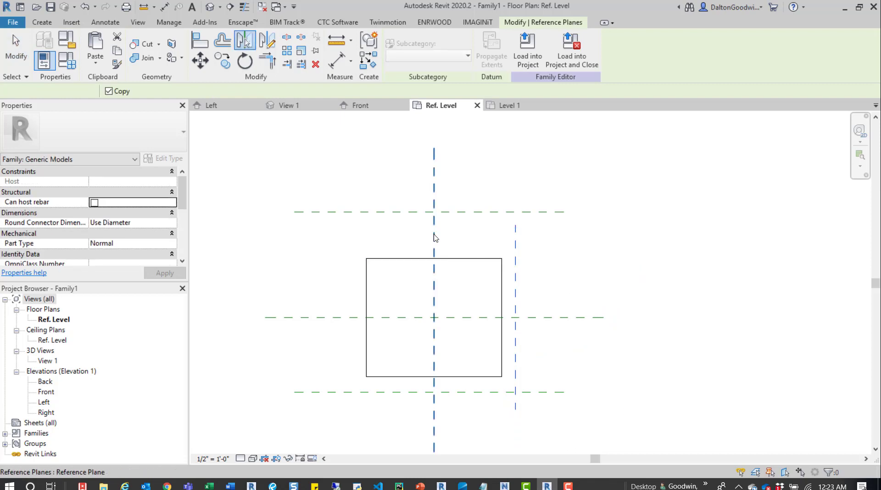
pyautogui.click(435, 239)
pyautogui.click(487, 251)
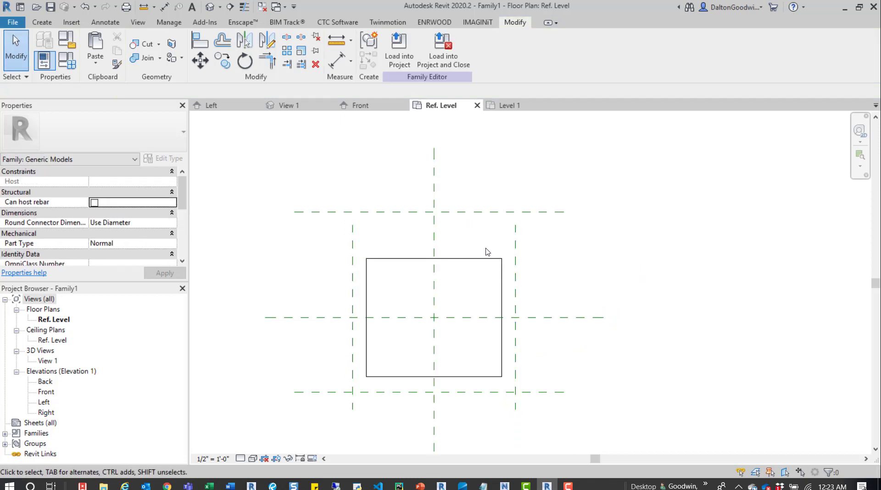
# Set the mirrored reference plane left of the box to Strong Reference
pyautogui.click(353, 245)
pyautogui.click(515, 248)
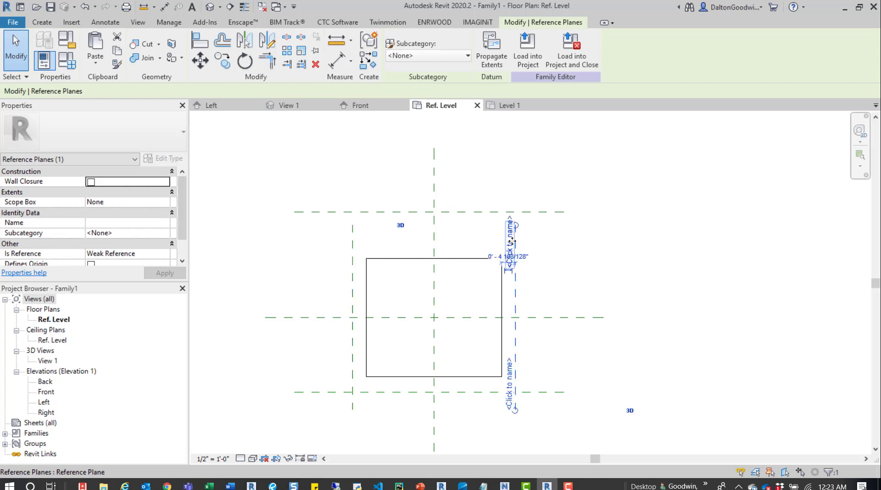
pyautogui.click(352, 242)
pyautogui.click(167, 256)
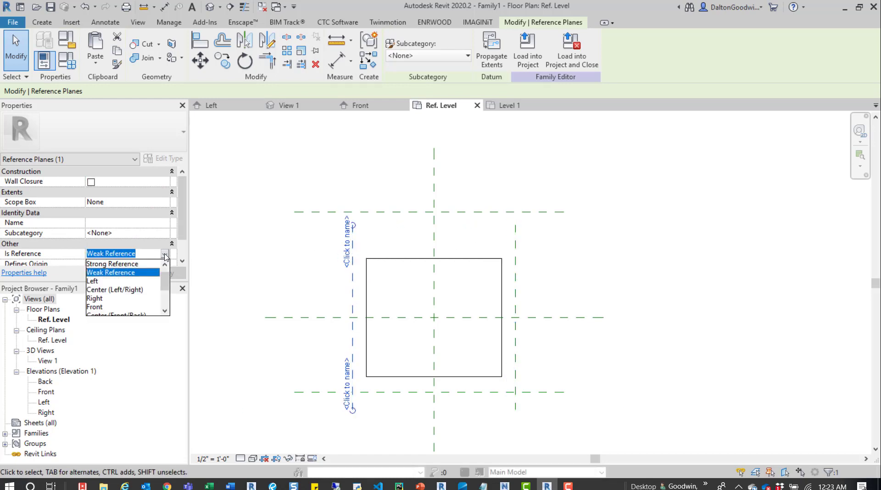
pyautogui.click(121, 265)
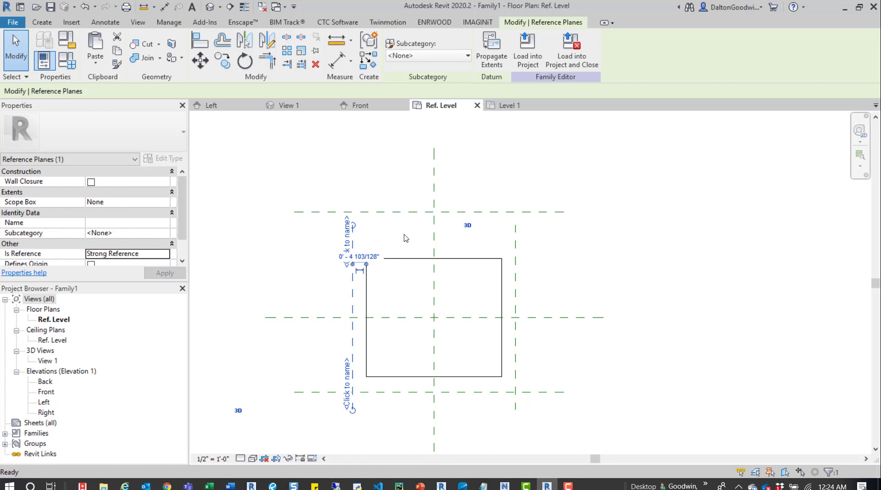
pyautogui.click(405, 237)
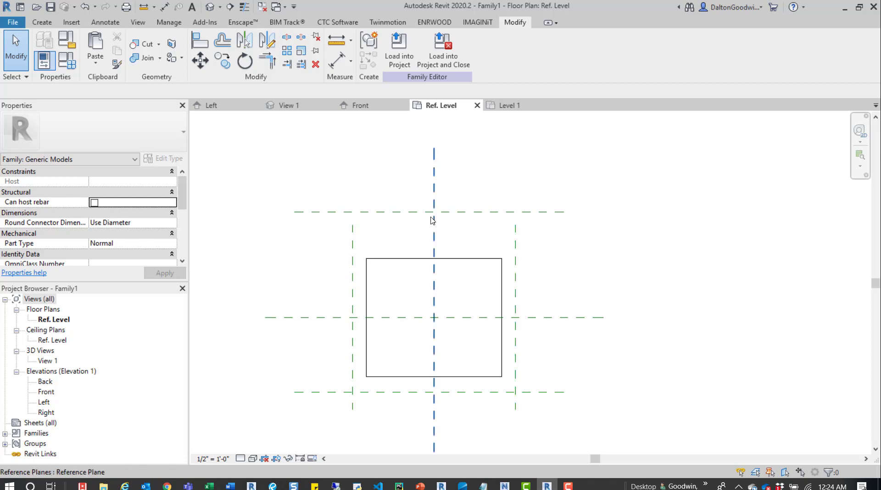
# Check the names of the horizontal planes above and below the box, and name the vertical plane left of the box Left_Strong
pyautogui.click(464, 215)
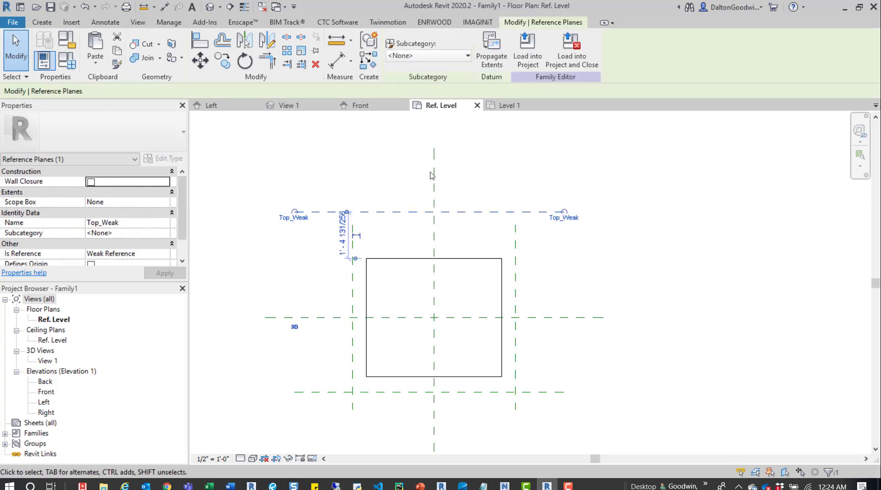
pyautogui.click(464, 393)
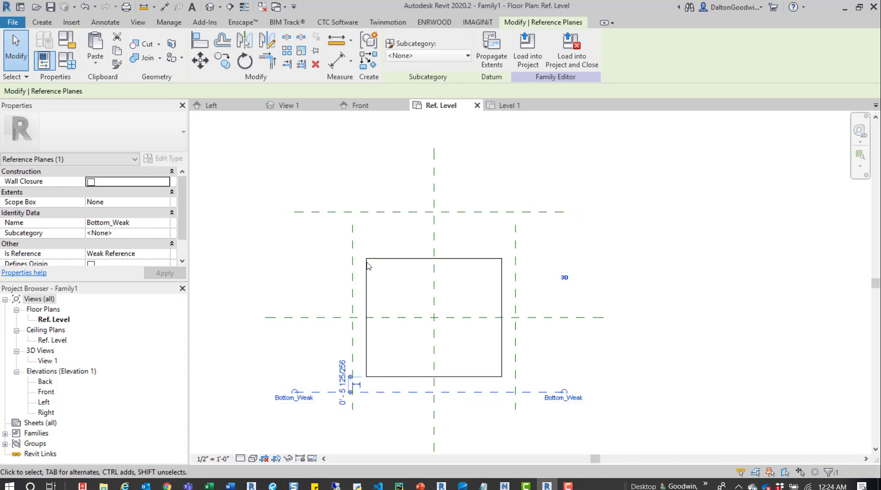
pyautogui.click(353, 250)
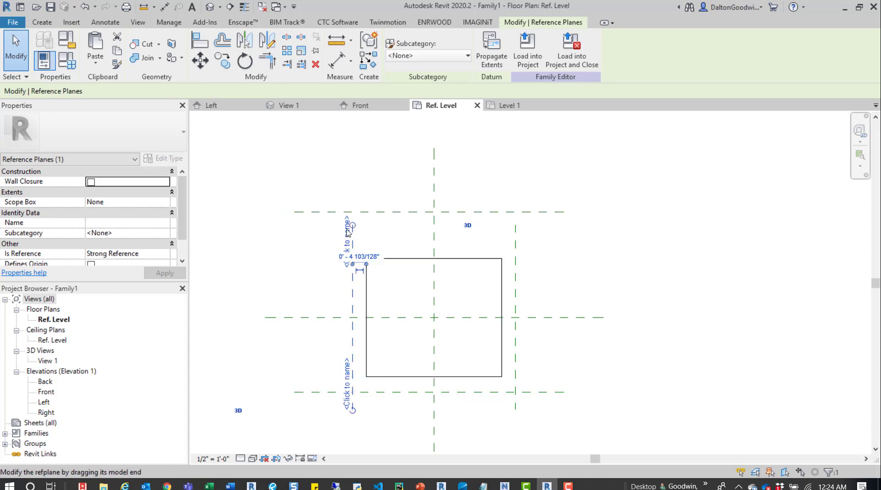
pyautogui.click(343, 237)
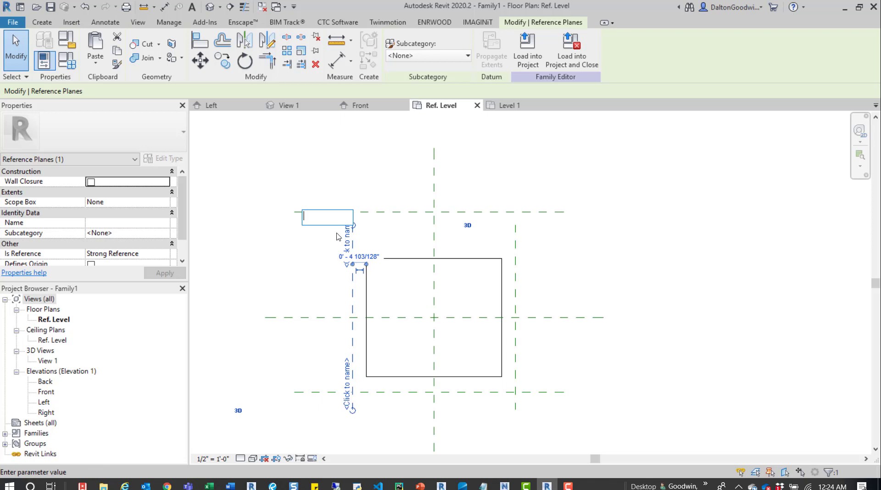
pyautogui.write('Left_Strong')
pyautogui.press('Return')
# Name the vertical reference plane right of the box Right_Strong
pyautogui.click(516, 259)
pyautogui.click(509, 241)
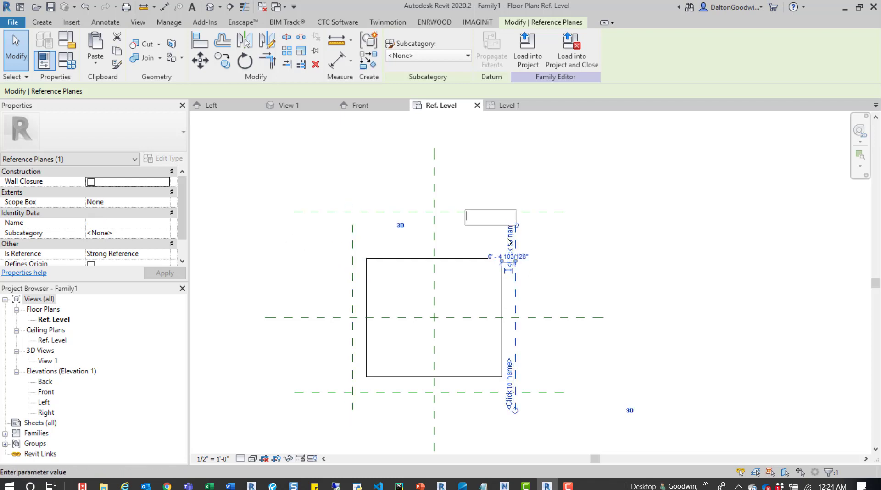
pyautogui.write('Right_S')
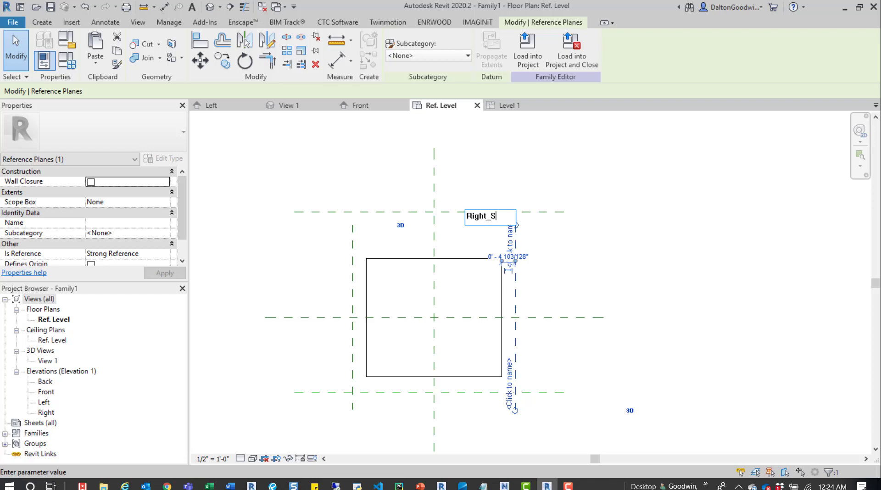
pyautogui.write('trong')
pyautogui.press('Return')
pyautogui.click(669, 233)
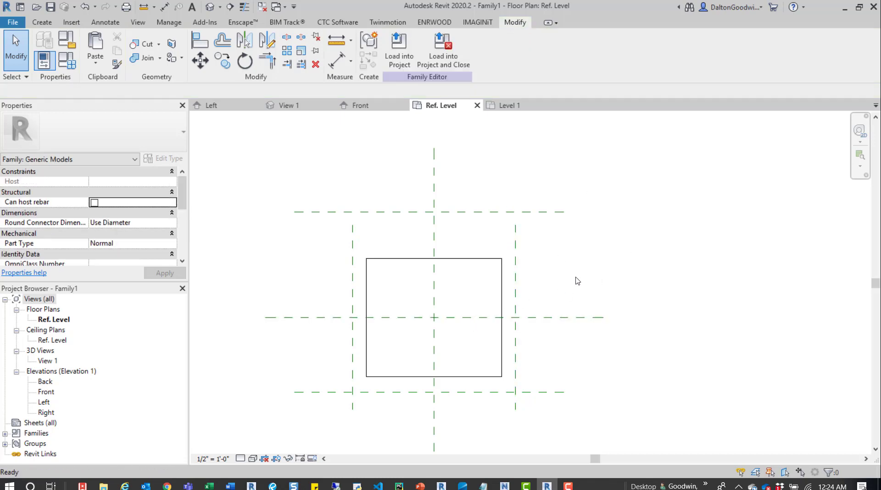
# Try to delete the vertical center reference plane, and check its reference type
pyautogui.click(468, 318)
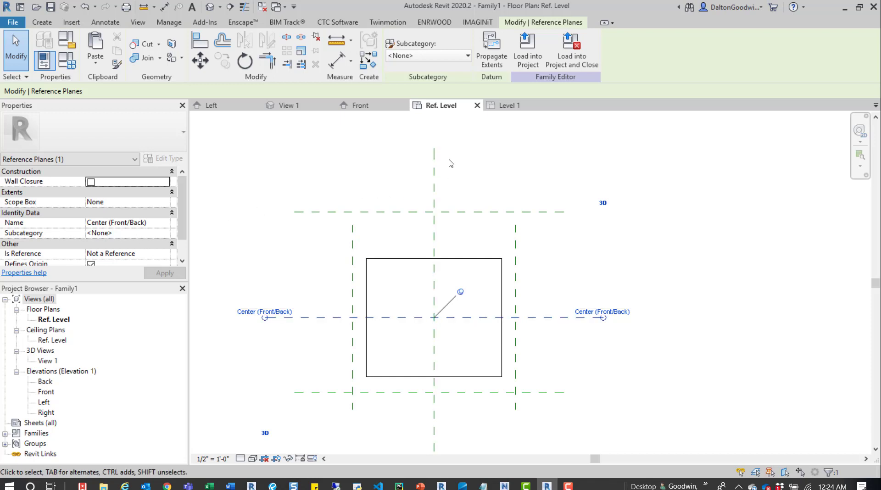
pyautogui.moveTo(456, 156); pyautogui.dragTo(372, 180)
pyautogui.press('Delete')
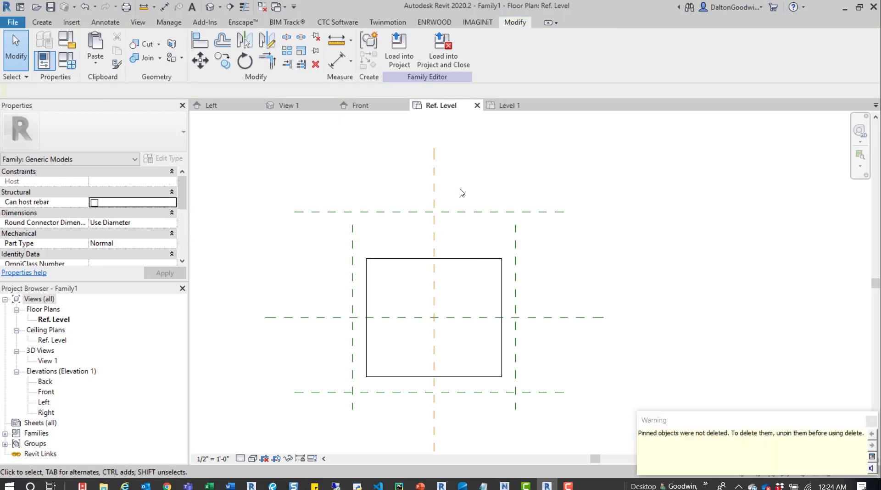
pyautogui.click(435, 177)
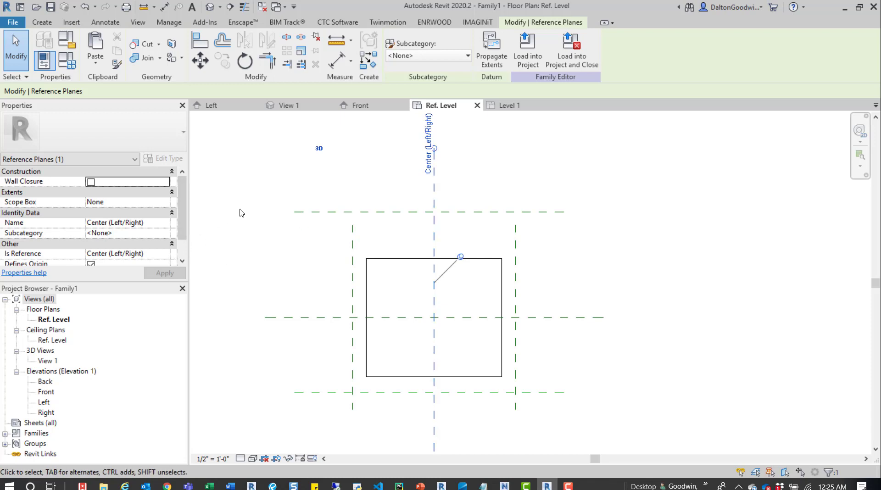
# Set the horizontal Center (Front/Back) reference plane to Weak Reference
pyautogui.click(412, 316)
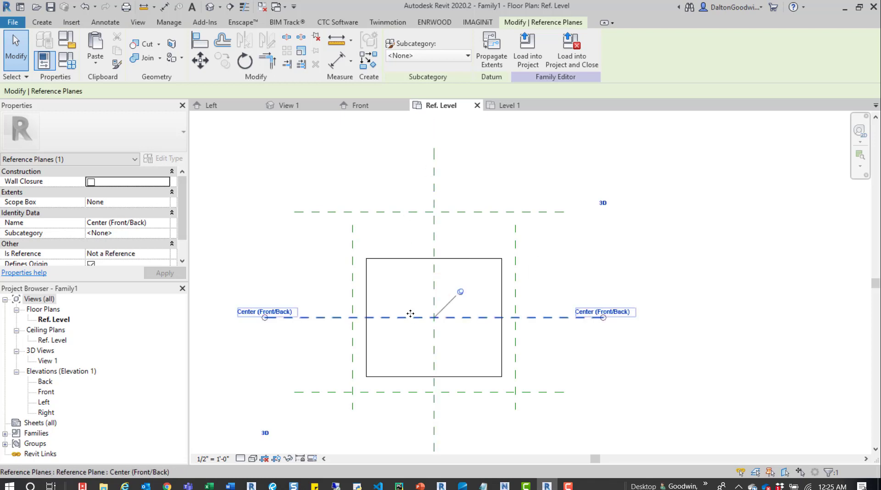
pyautogui.click(170, 255)
pyautogui.click(165, 254)
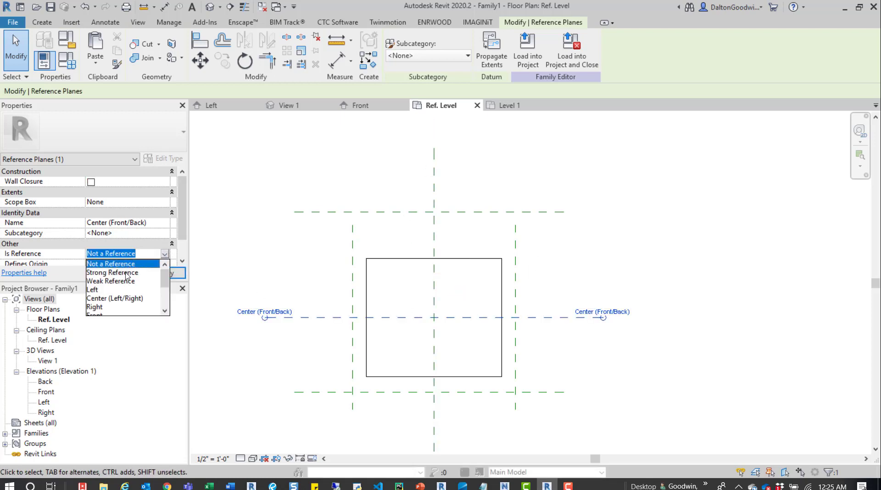
pyautogui.click(120, 281)
pyautogui.click(401, 200)
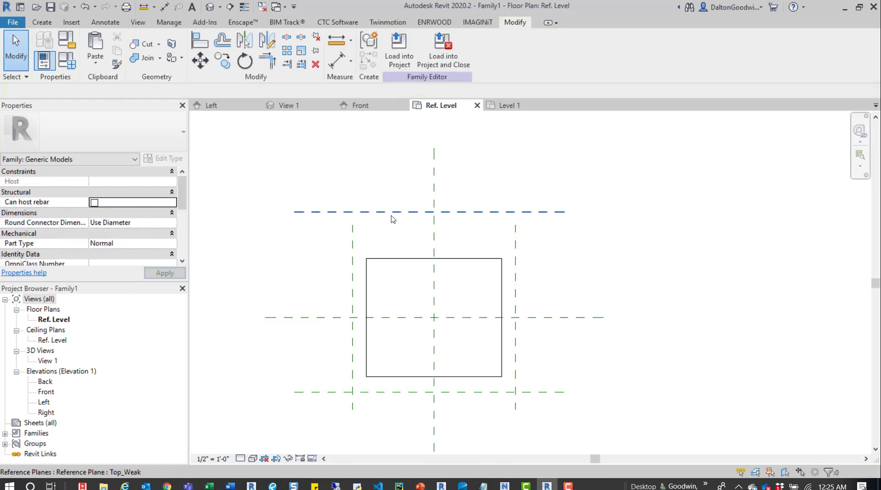
# Set the vertical Center (Left/Right) reference plane to Not a Reference
pyautogui.click(434, 196)
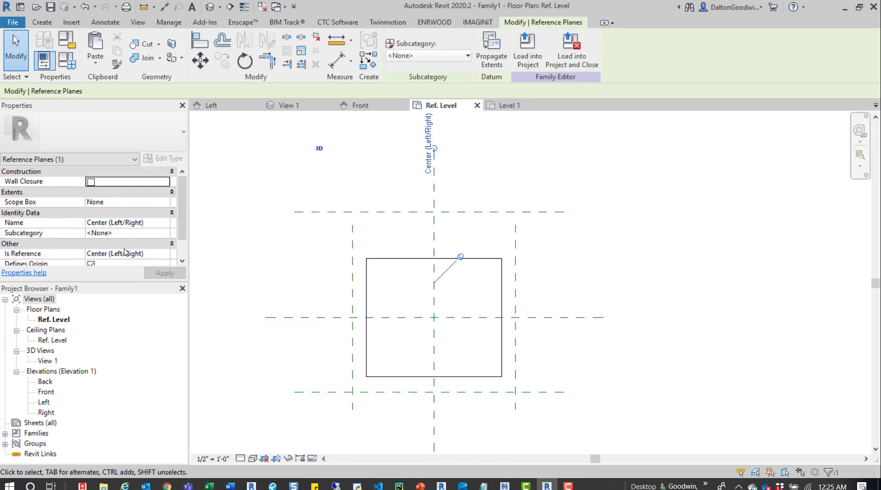
pyautogui.click(163, 255)
pyautogui.scroll(-1, 112, 304)
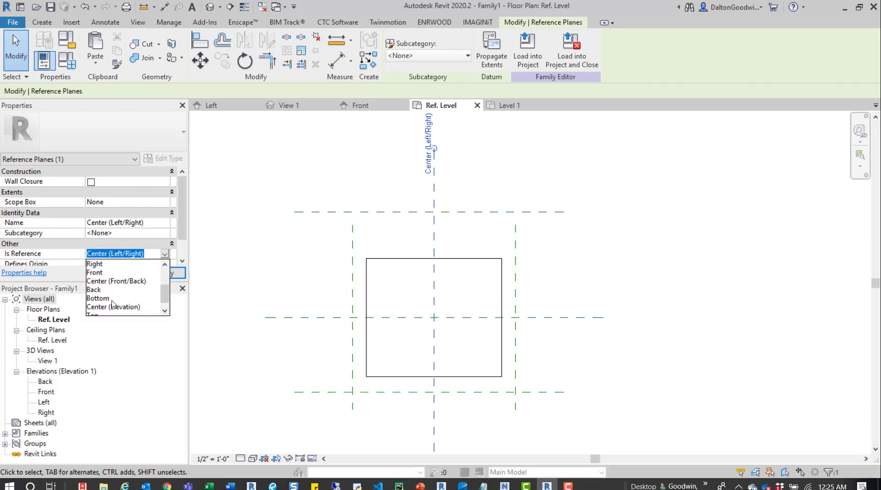
pyautogui.scroll(-1, 111, 303)
pyautogui.scroll(2, 105, 296)
pyautogui.scroll(3, 105, 294)
pyautogui.click(110, 266)
pyautogui.click(448, 169)
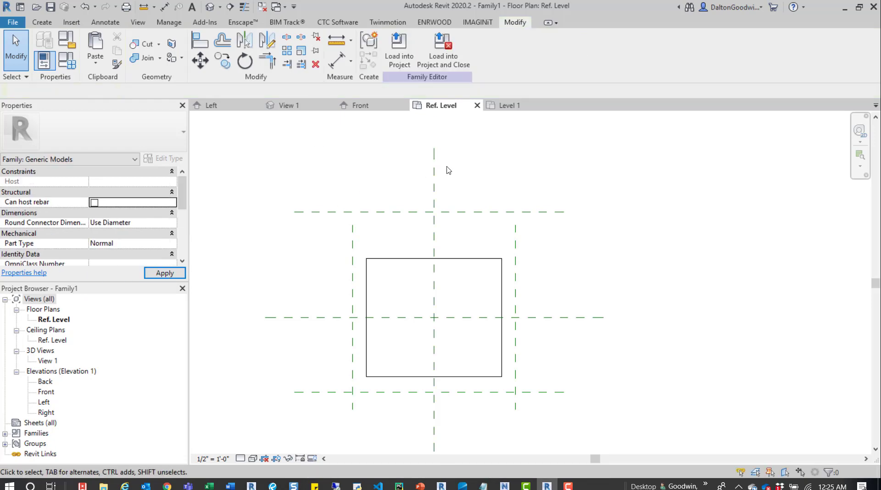
# Switch to the project's Level 1 plan and use an aligned dimension to check the box's selectable references
pyautogui.click(503, 105)
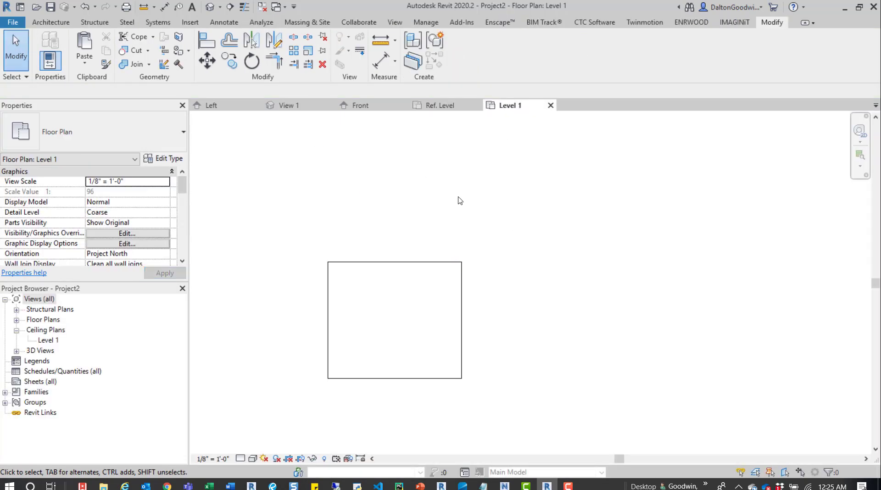
pyautogui.press('d')
pyautogui.press('i')
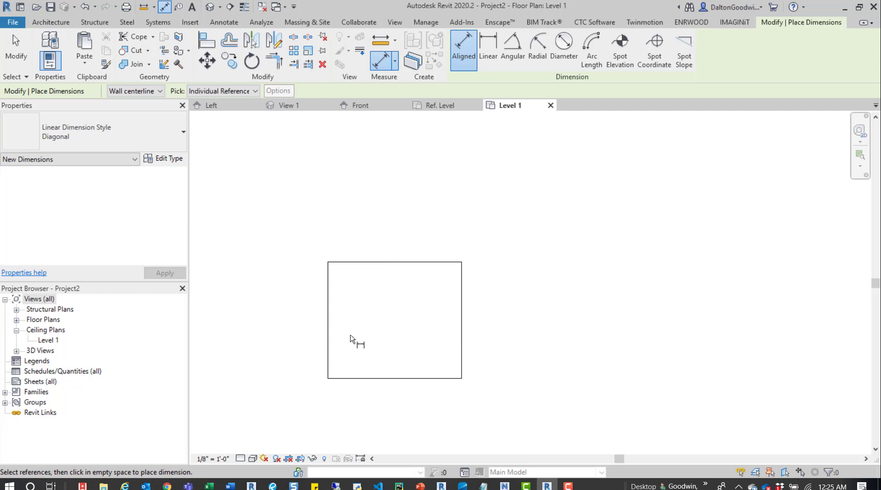
# Return to the family's Ref. Level plan and check the reference types of both center planes
pyautogui.click(440, 106)
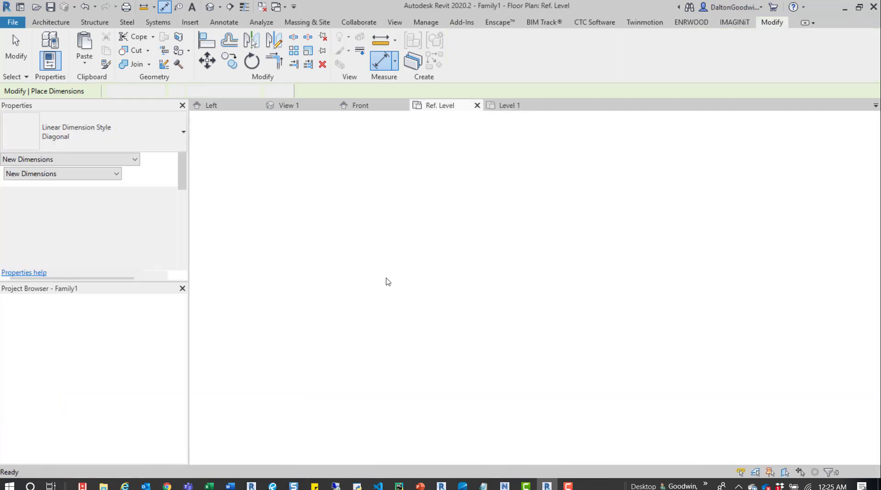
pyautogui.click(399, 317)
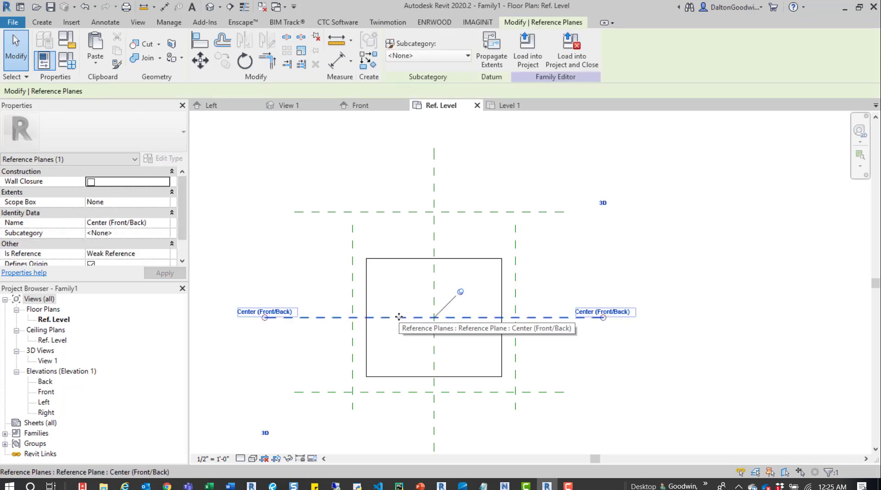
pyautogui.click(432, 270)
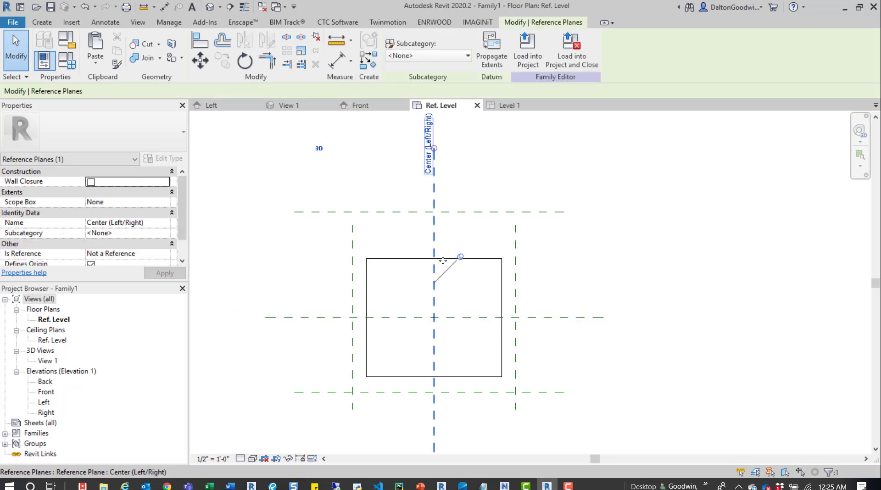
pyautogui.click(502, 146)
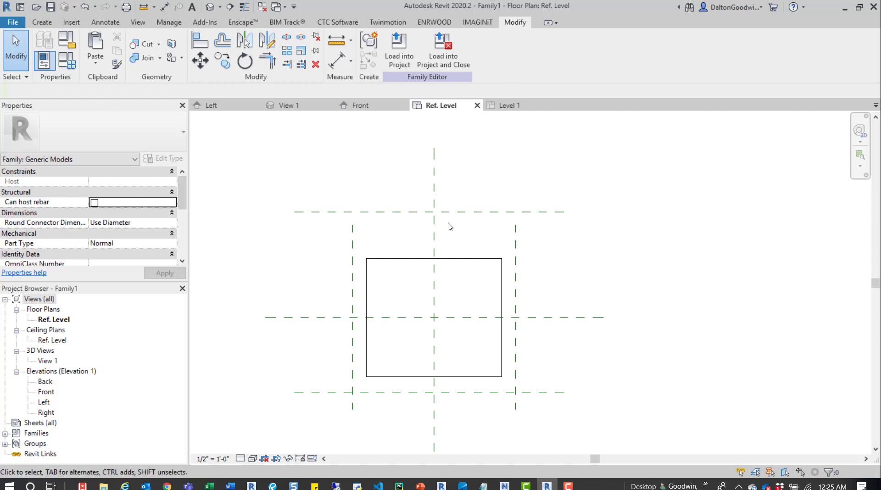
# Draw a horizontal reference plane through the box about 7 inches above the horizontal center plane, and check its reference type
pyautogui.press('r')
pyautogui.press('p')
pyautogui.click(305, 298)
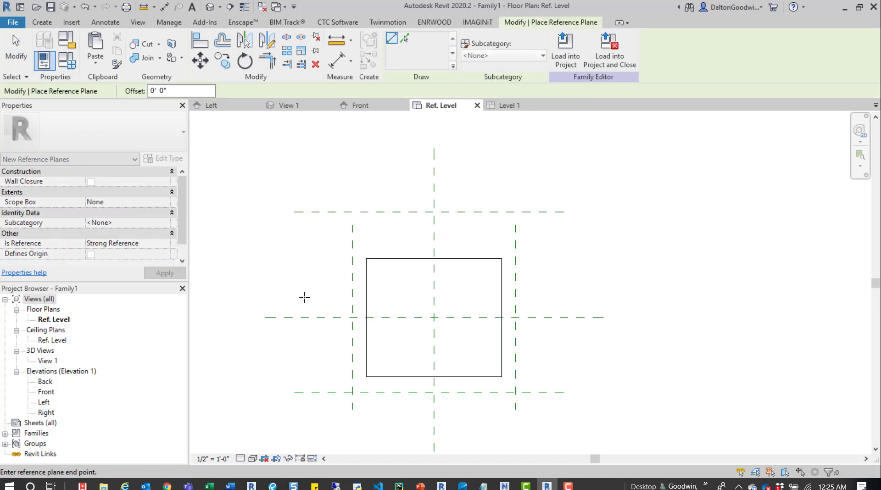
pyautogui.click(564, 297)
pyautogui.press('Escape')
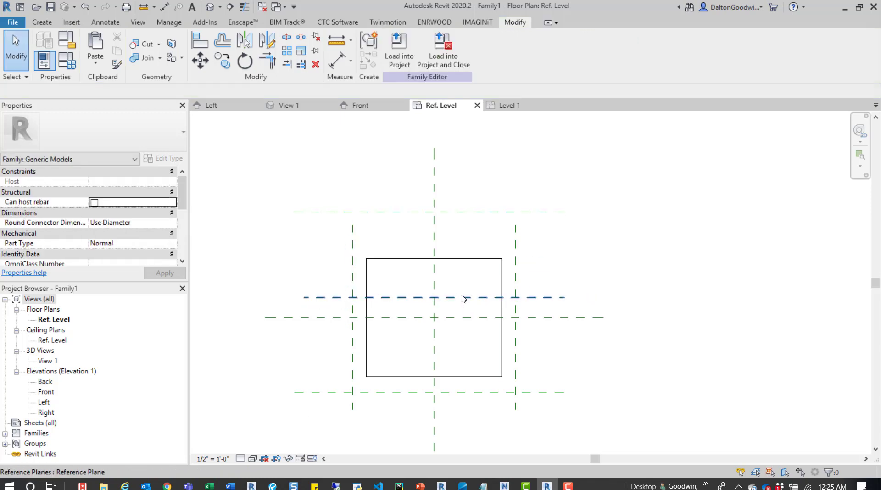
pyautogui.click(459, 298)
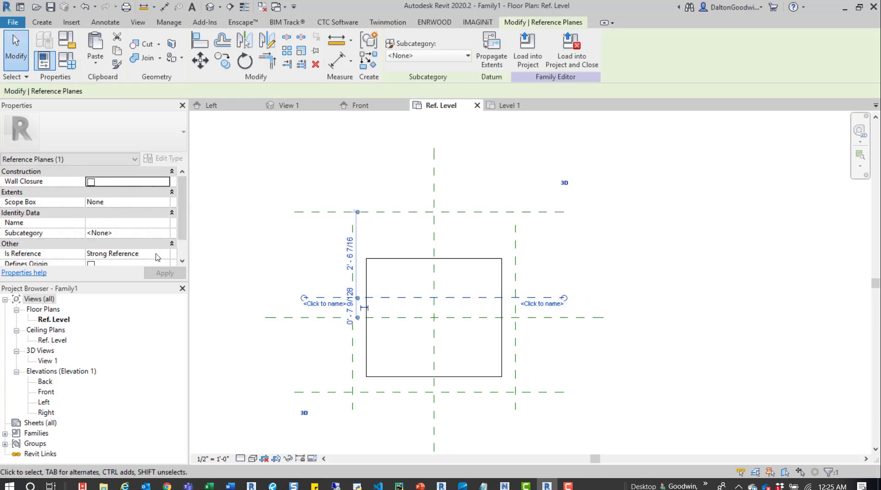
pyautogui.click(336, 157)
# Load the updated family into the project and probe the box's references with an aligned dimension on Level 1
pyautogui.click(399, 51)
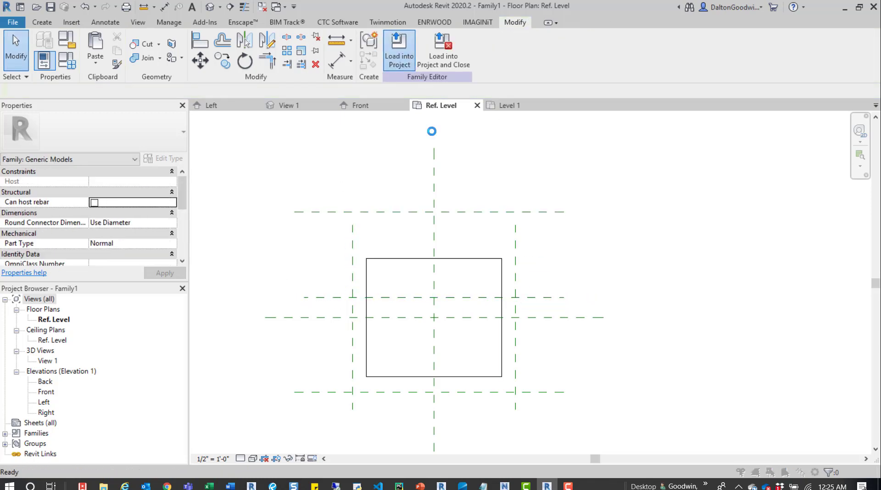
pyautogui.click(417, 218)
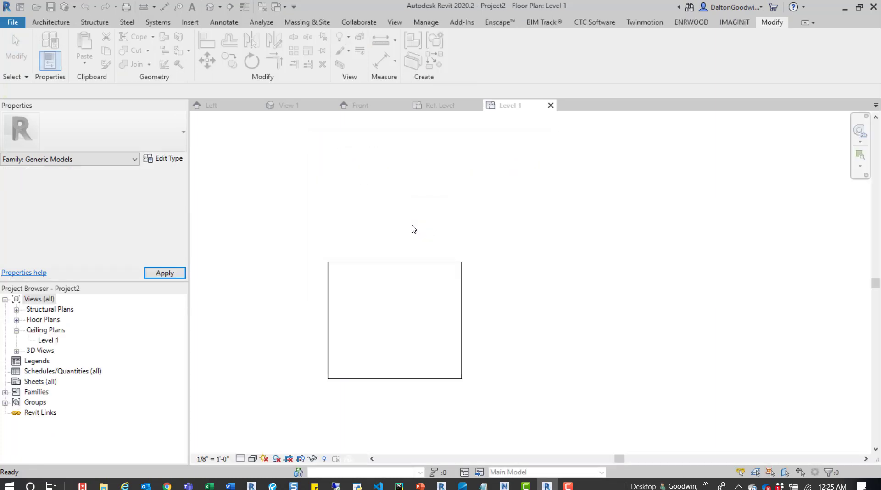
pyautogui.press('d')
pyautogui.press('i')
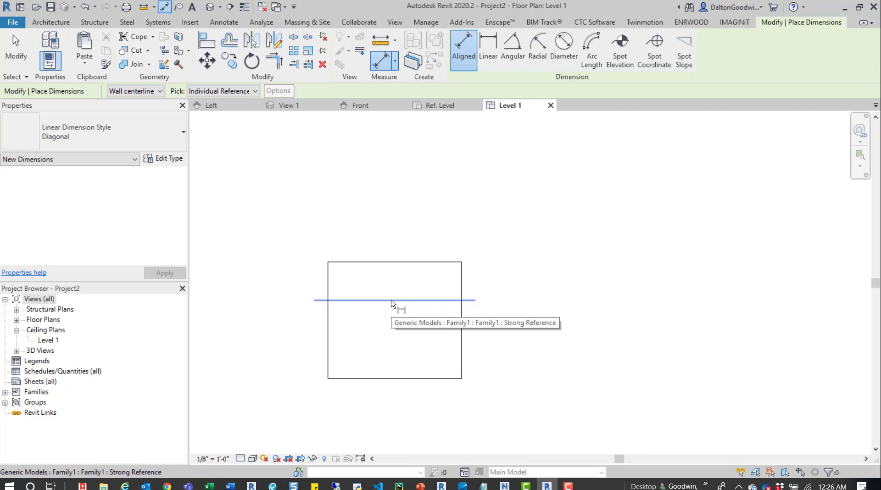
pyautogui.press('Escape')
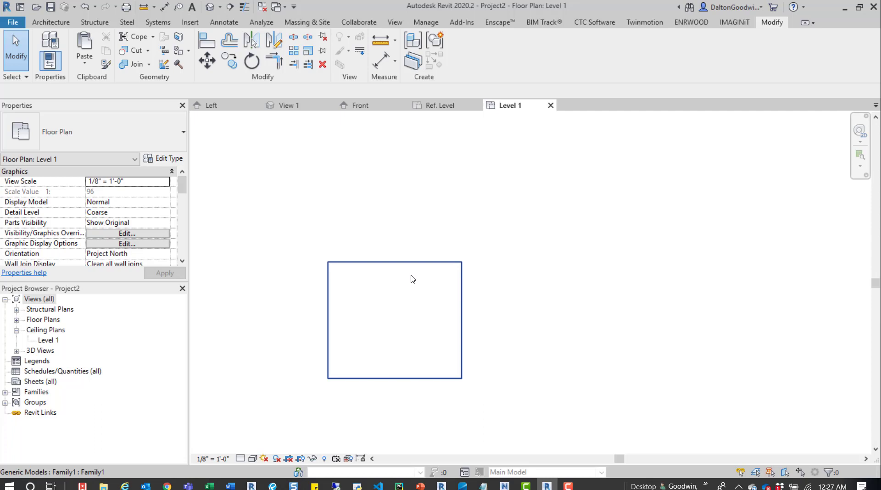
pyautogui.click(456, 285)
pyautogui.press('m')
pyautogui.press('v')
pyautogui.press('Escape')
pyautogui.press('Escape')
# Back in the family's Ref. Level plan, review the names and reference types of the horizontal and vertical planes around the box
pyautogui.click(442, 107)
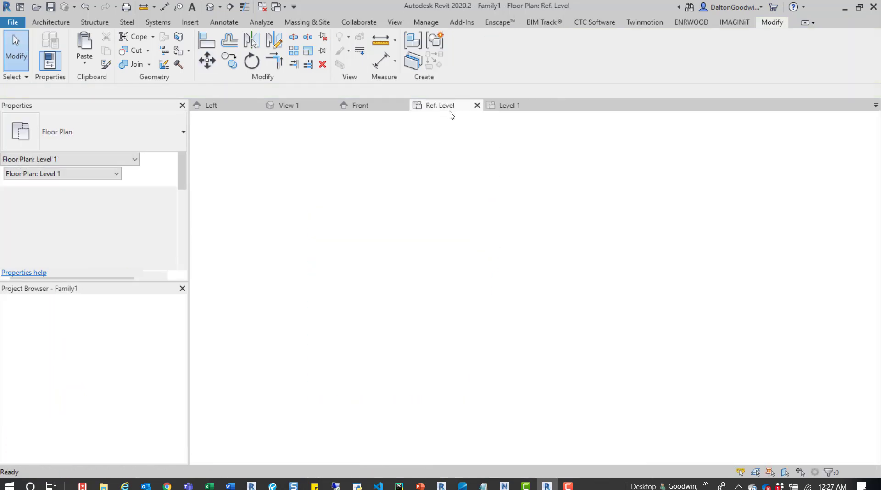
pyautogui.click(402, 299)
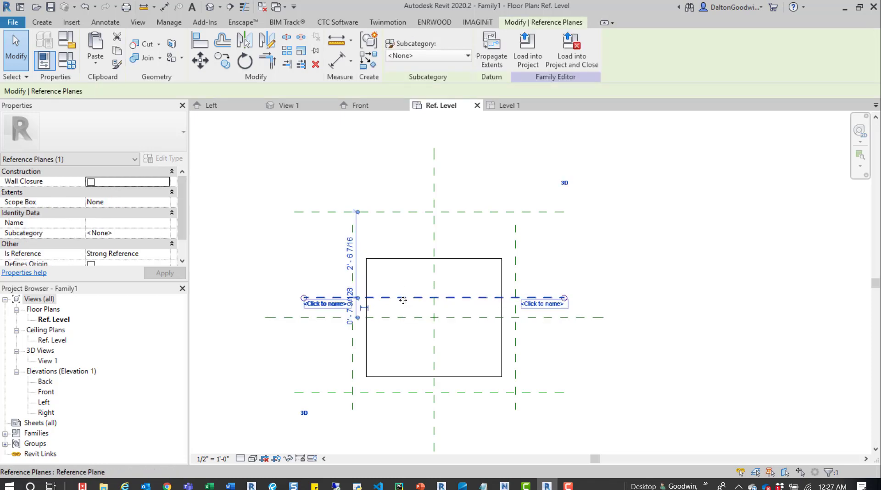
pyautogui.click(401, 318)
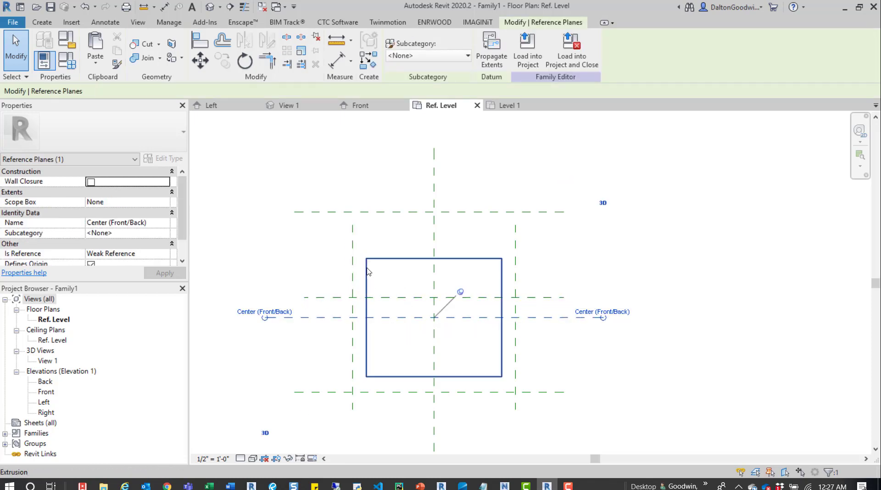
pyautogui.click(351, 251)
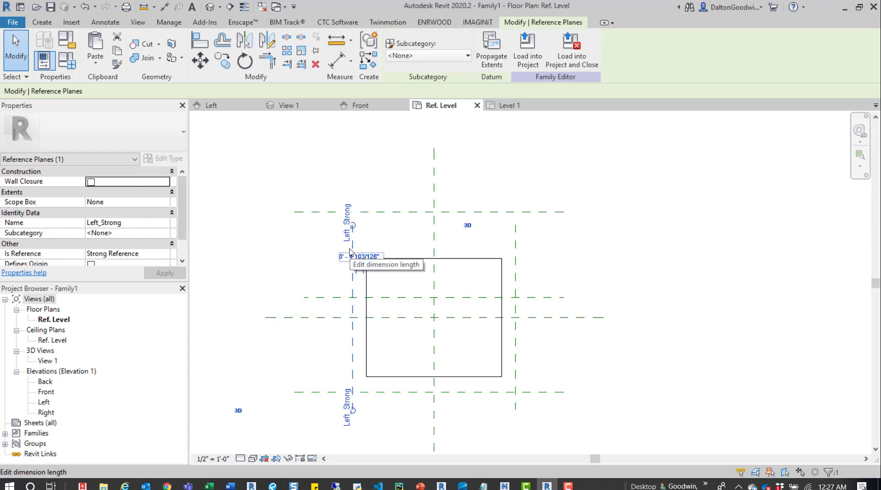
pyautogui.click(516, 248)
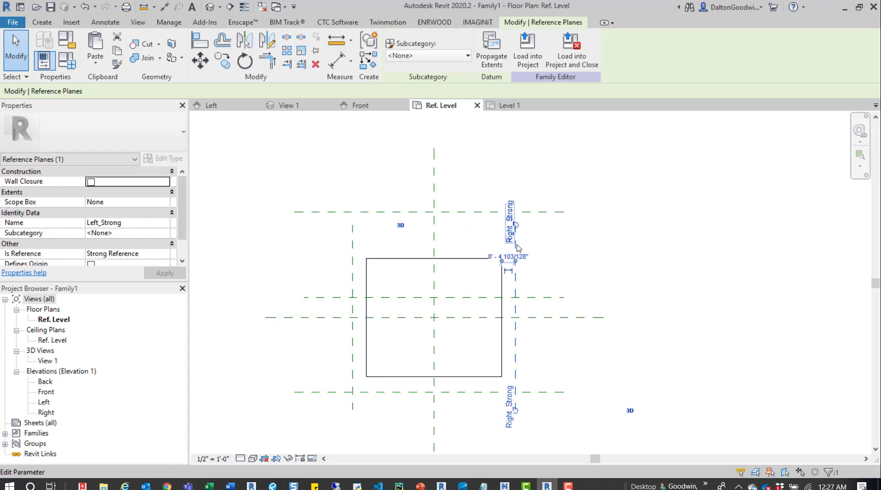
pyautogui.click(448, 212)
pyautogui.click(477, 392)
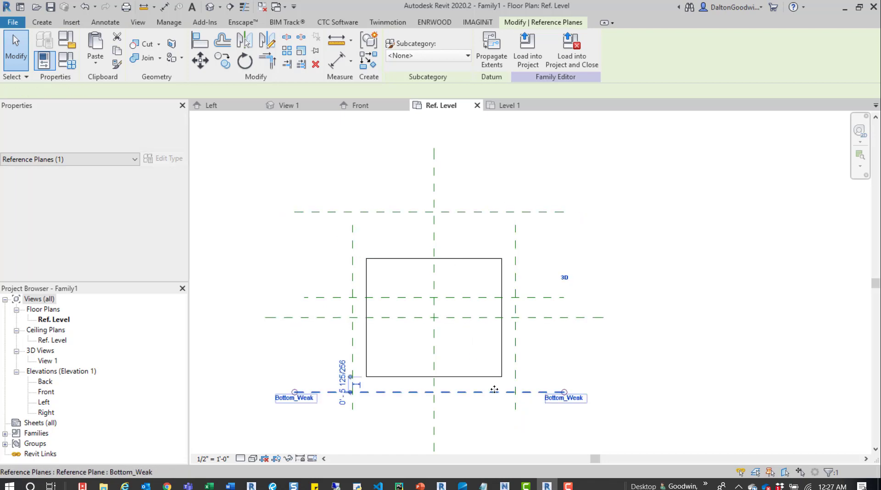